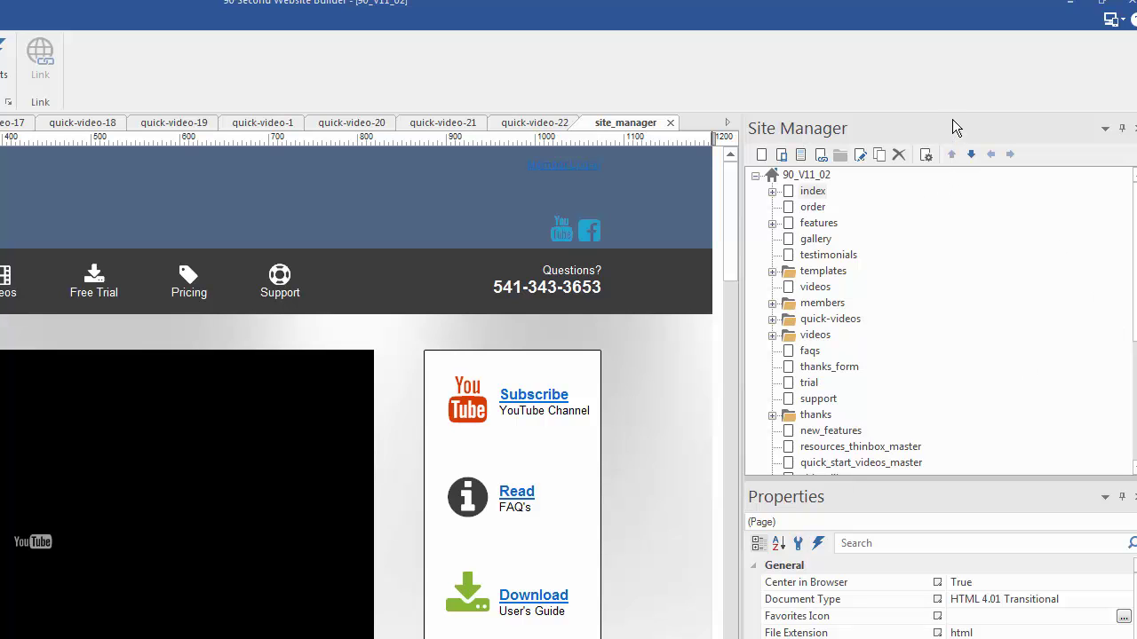
Enlarge the Site Manager and look through the site's pages and folders from index down to videos.
drag(947, 122, 901, 586)
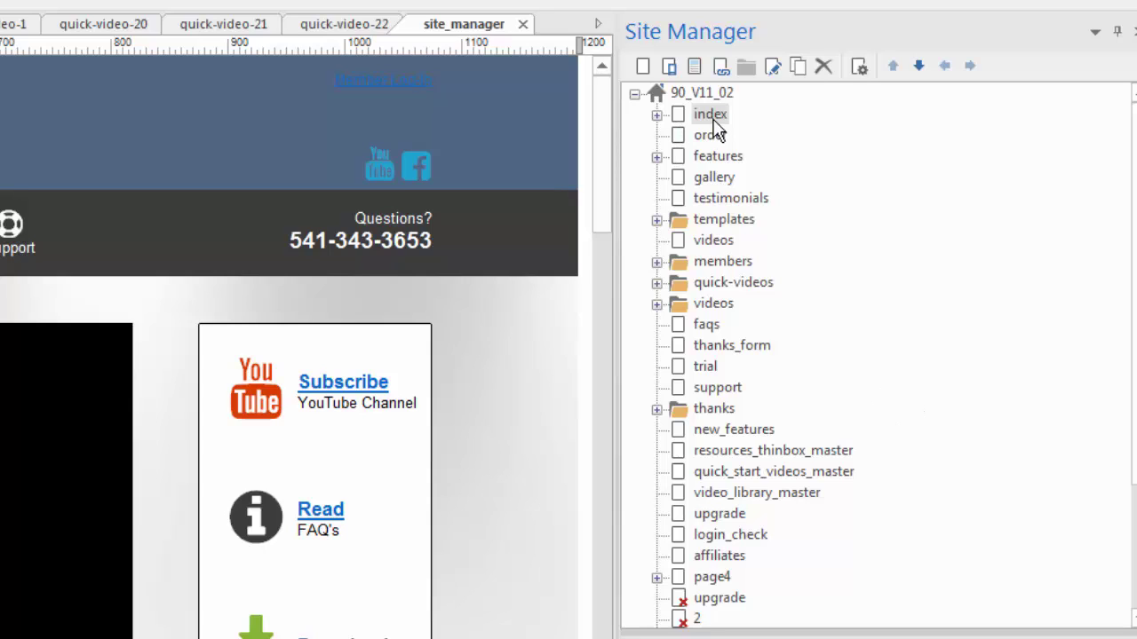
click(715, 162)
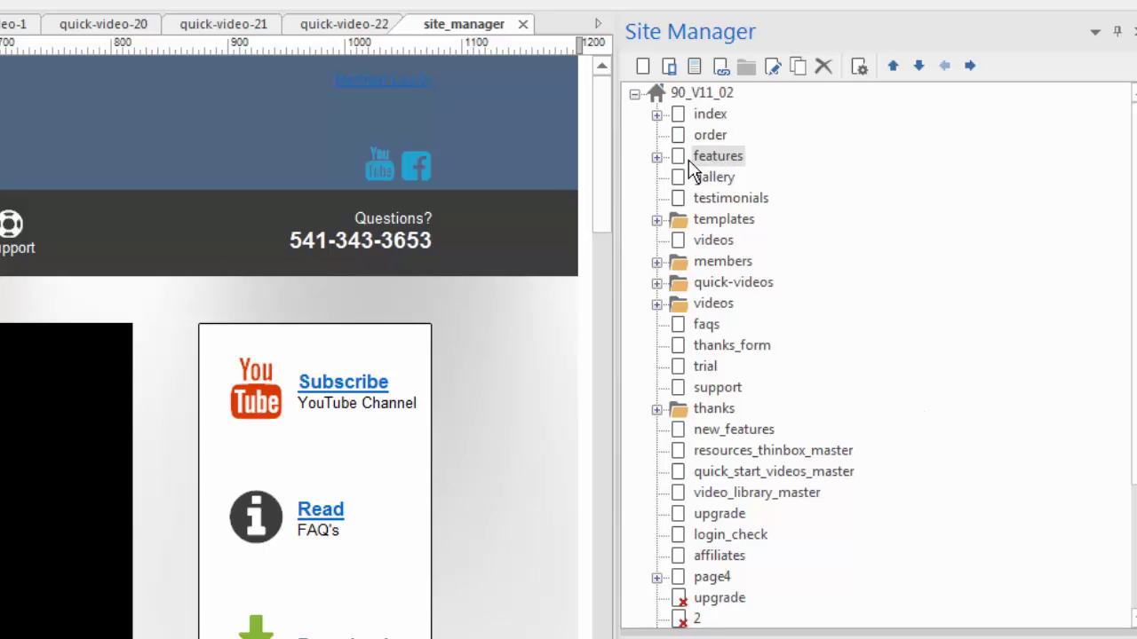
click(702, 180)
click(724, 201)
click(730, 222)
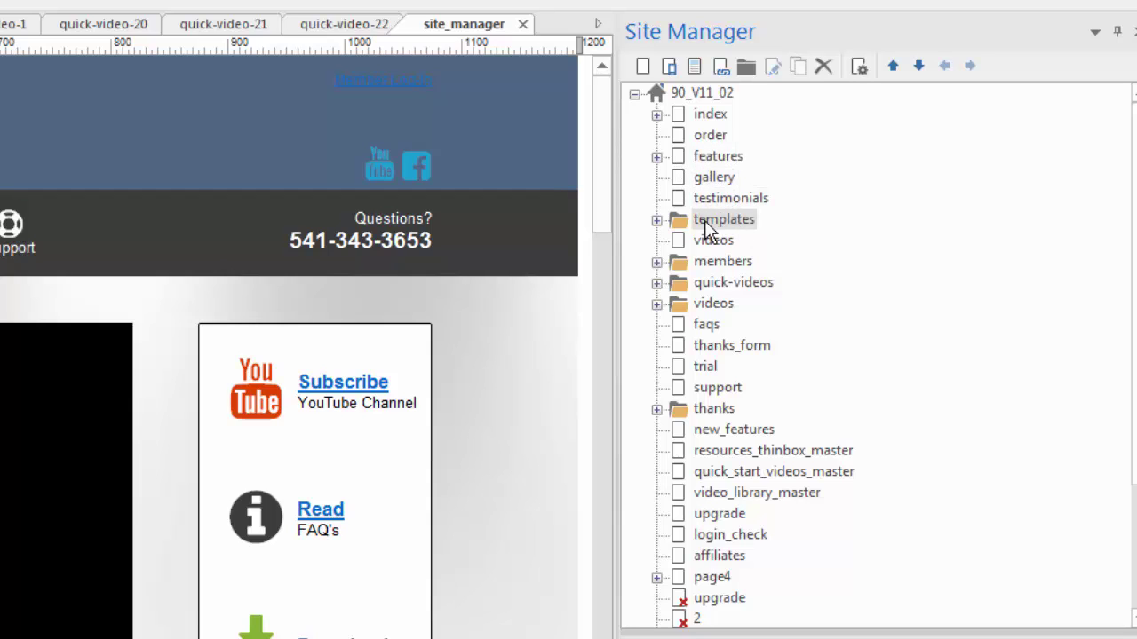
click(718, 247)
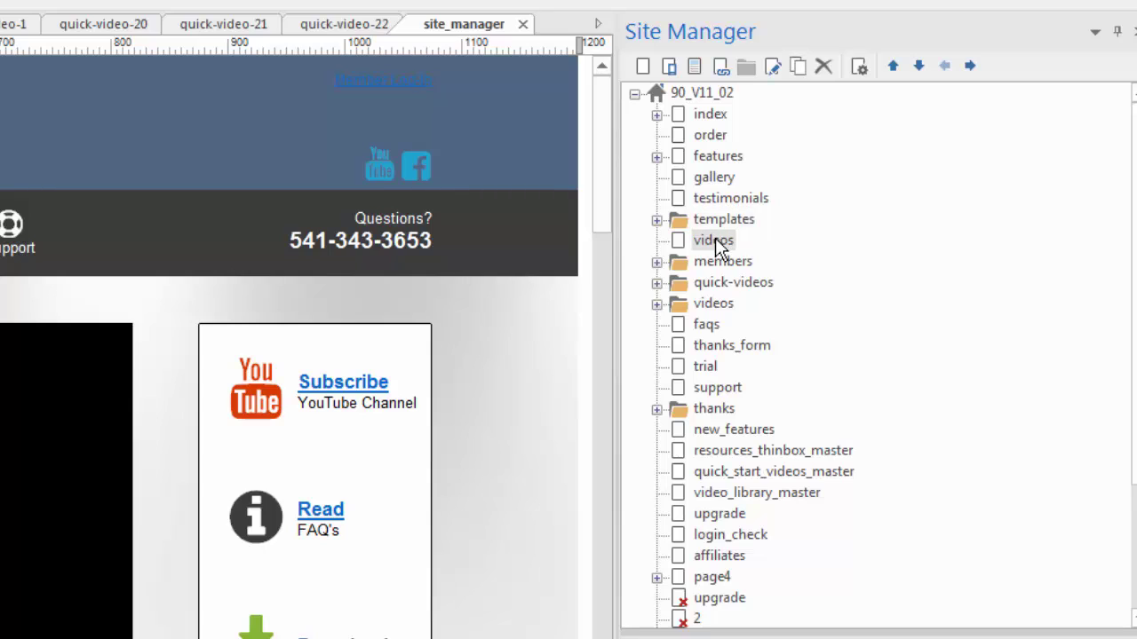
click(710, 118)
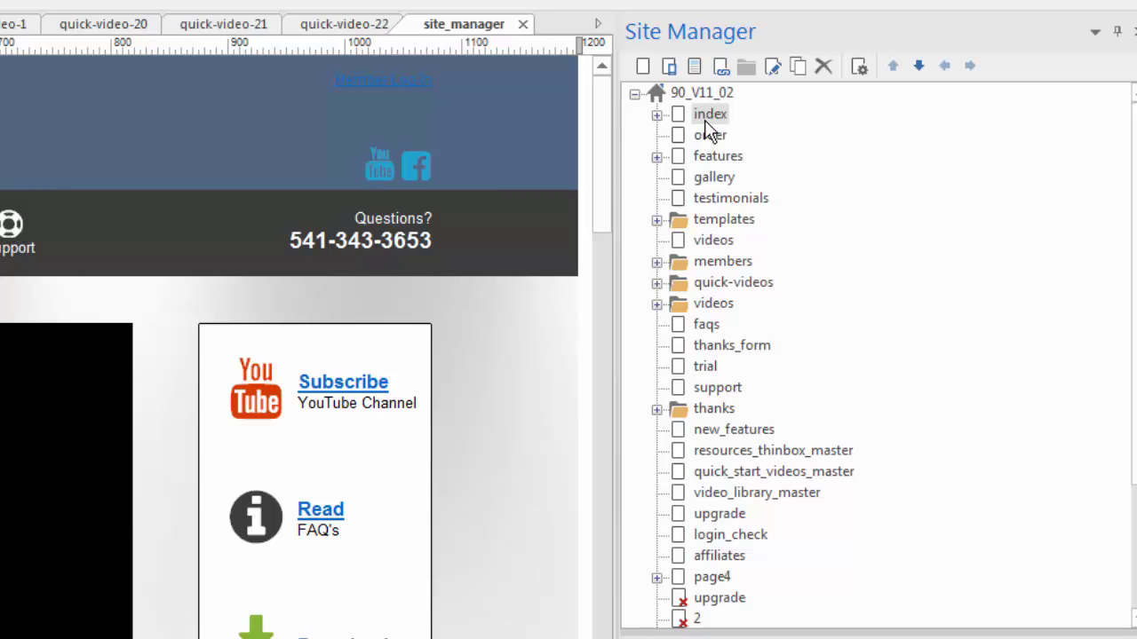
click(710, 115)
key(Escape)
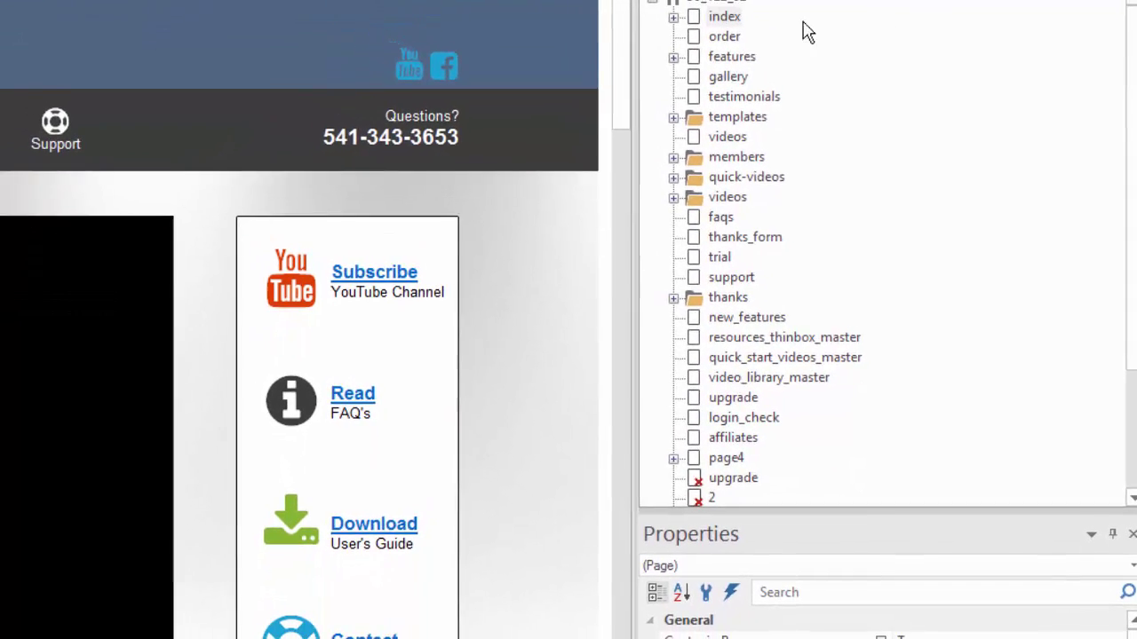
Check the available file extensions in the index page's properties, keeping html selected.
right_click(702, 16)
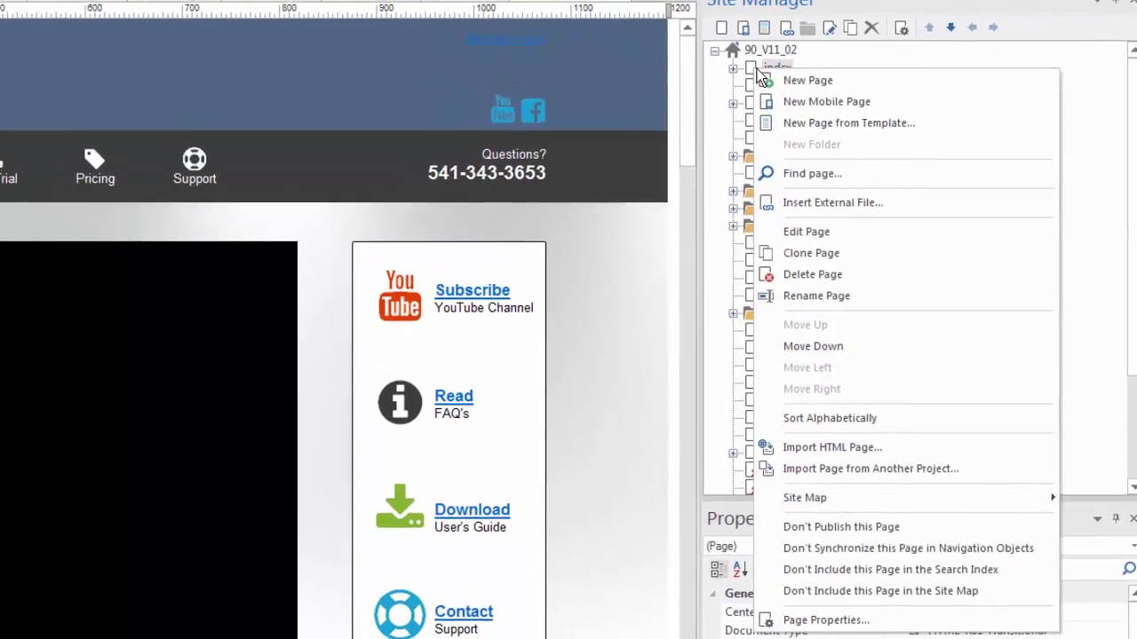
click(800, 619)
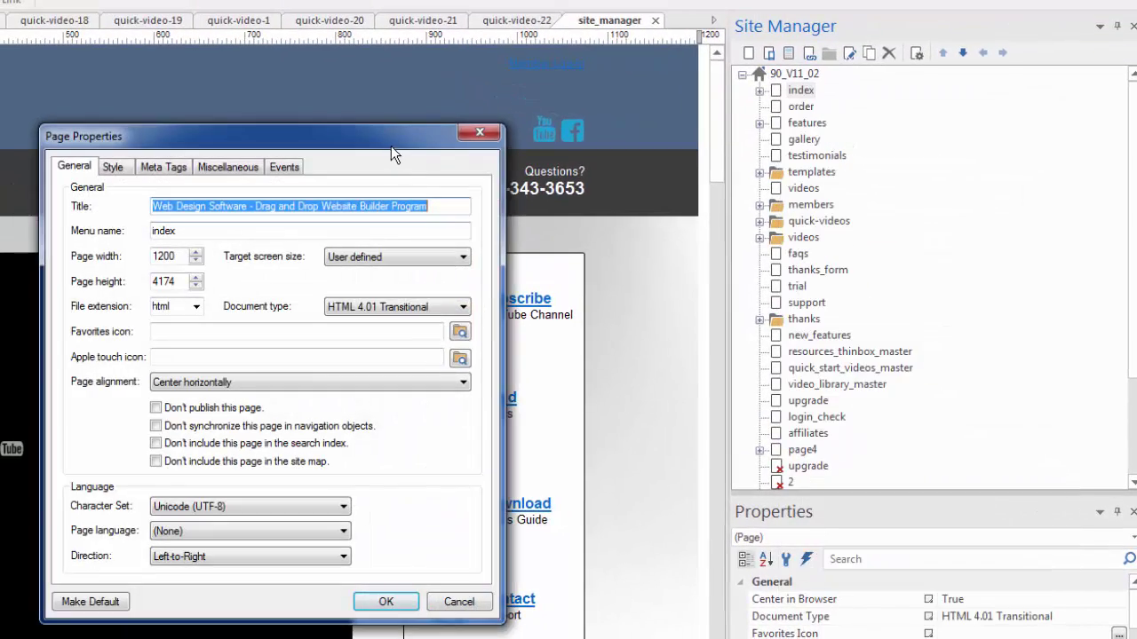
drag(391, 145, 555, 75)
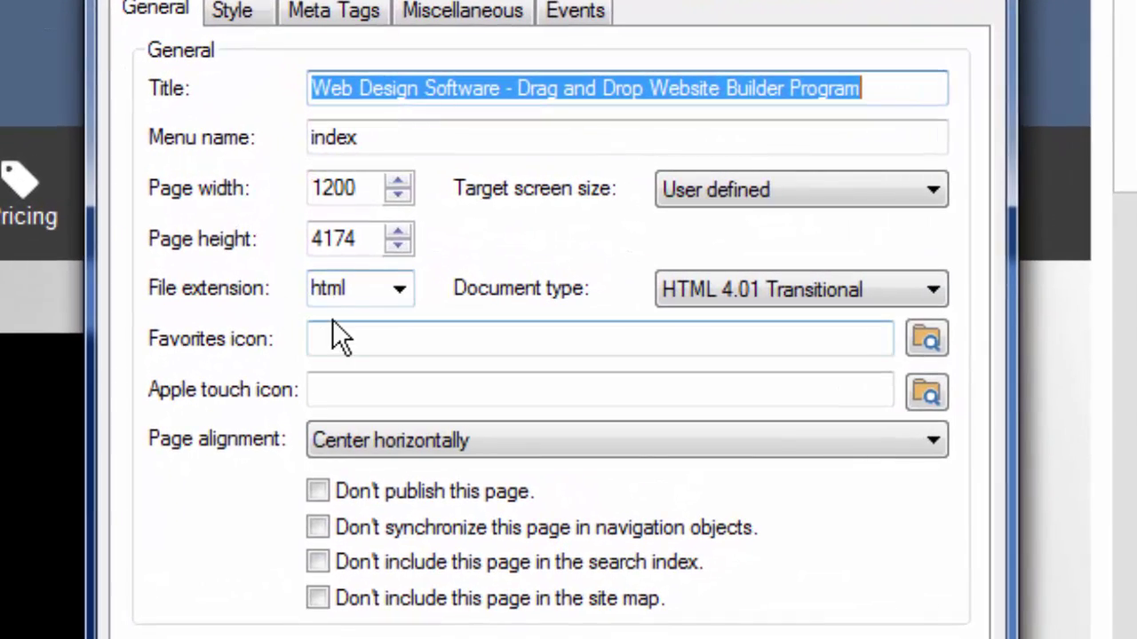
click(400, 288)
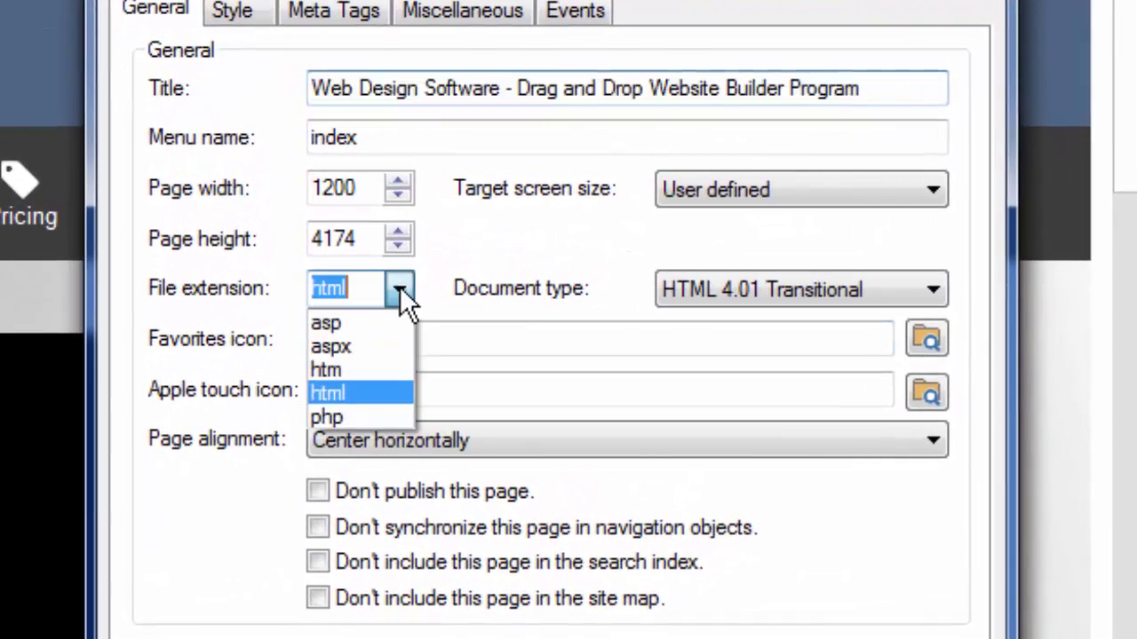
click(351, 393)
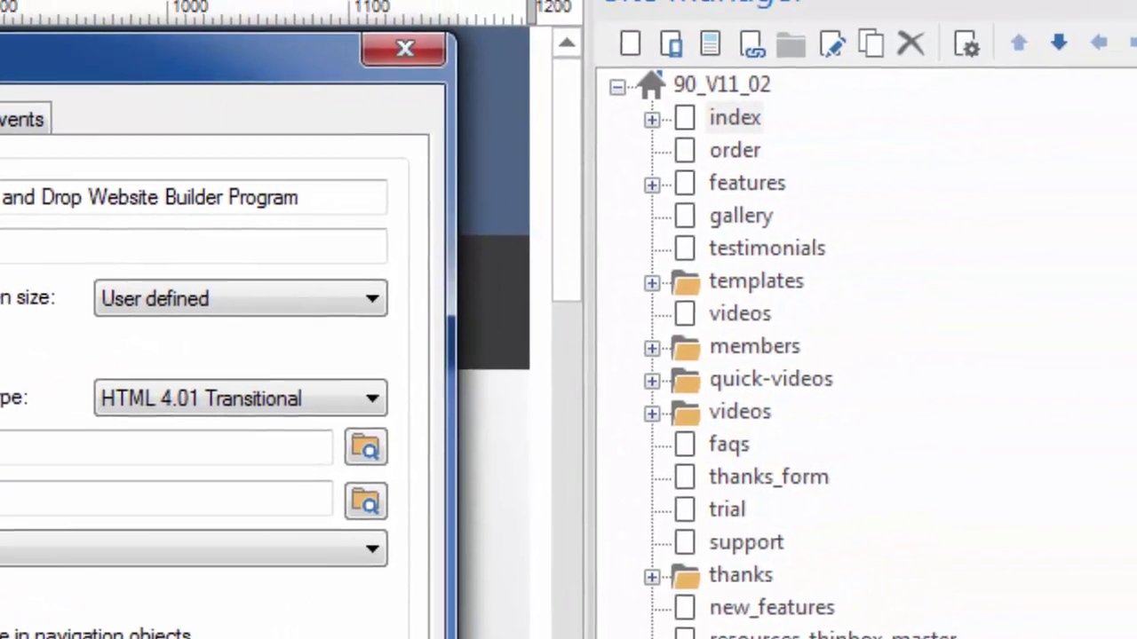
key(Return)
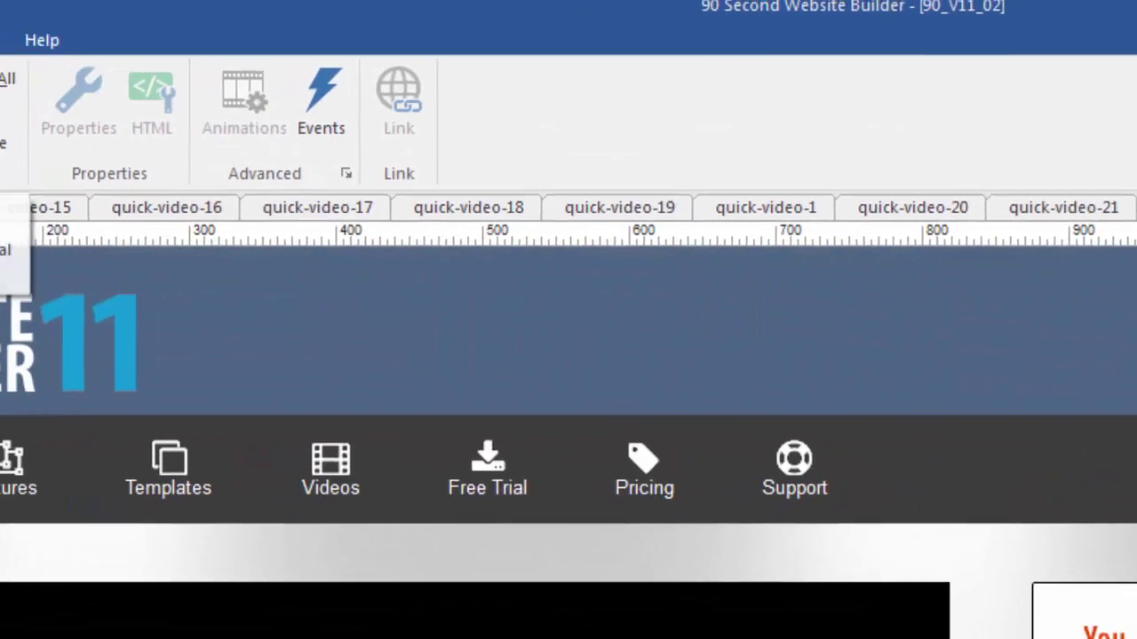
Enable showing page extensions in the Site Manager in the application options.
click(154, 45)
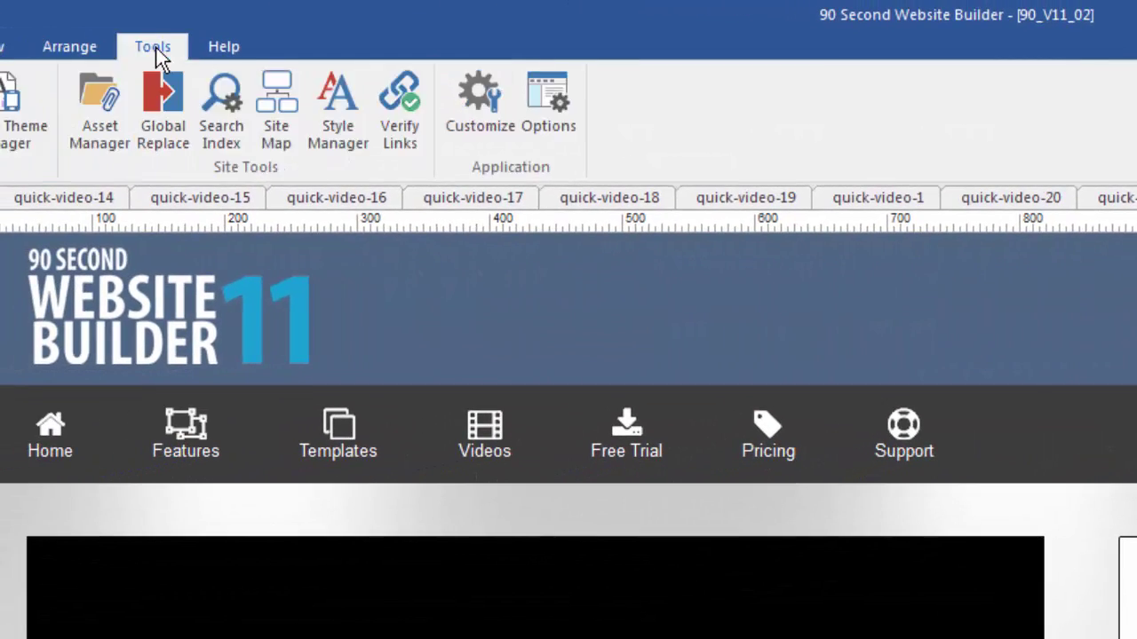
click(555, 92)
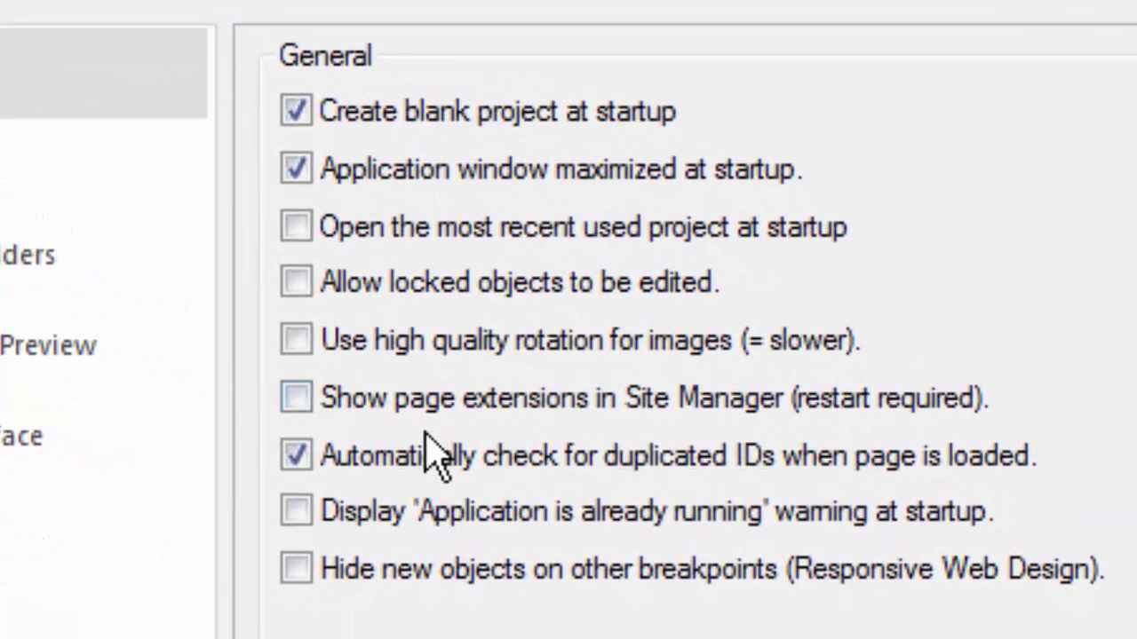
click(297, 398)
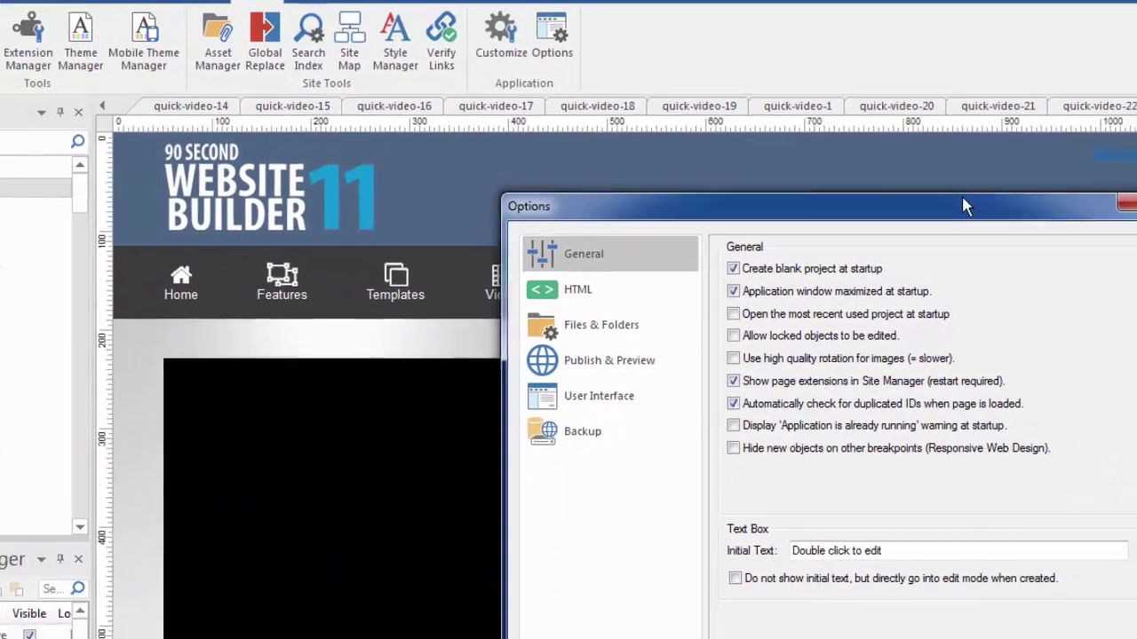
drag(962, 195, 964, 132)
click(1012, 626)
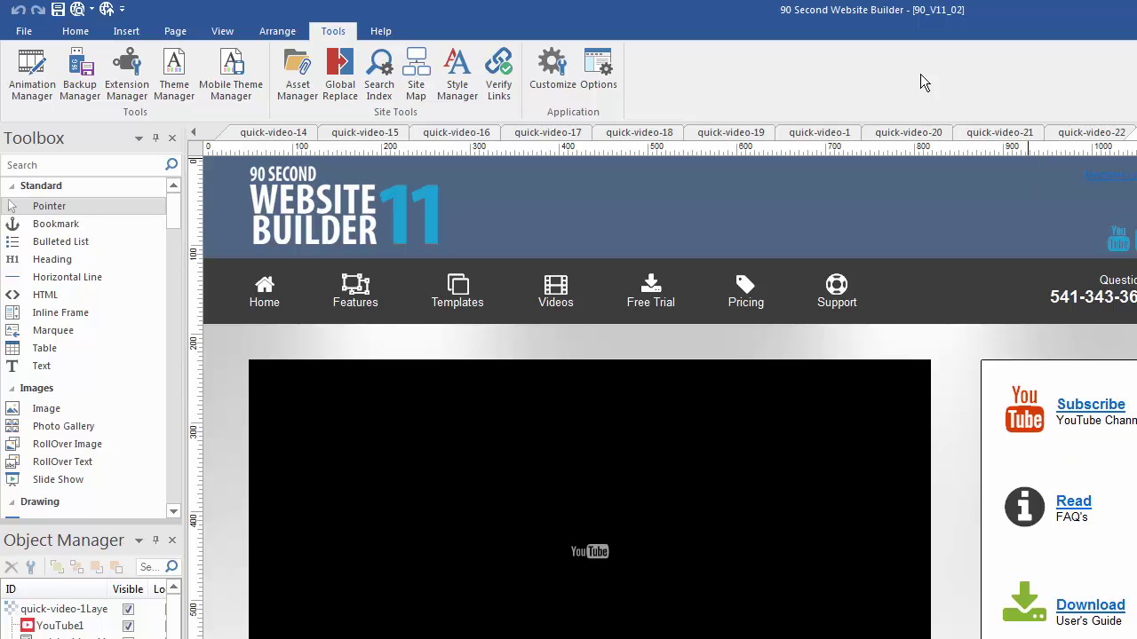
Restart the application and reopen the recent 90_V11_02 web site project.
click(24, 30)
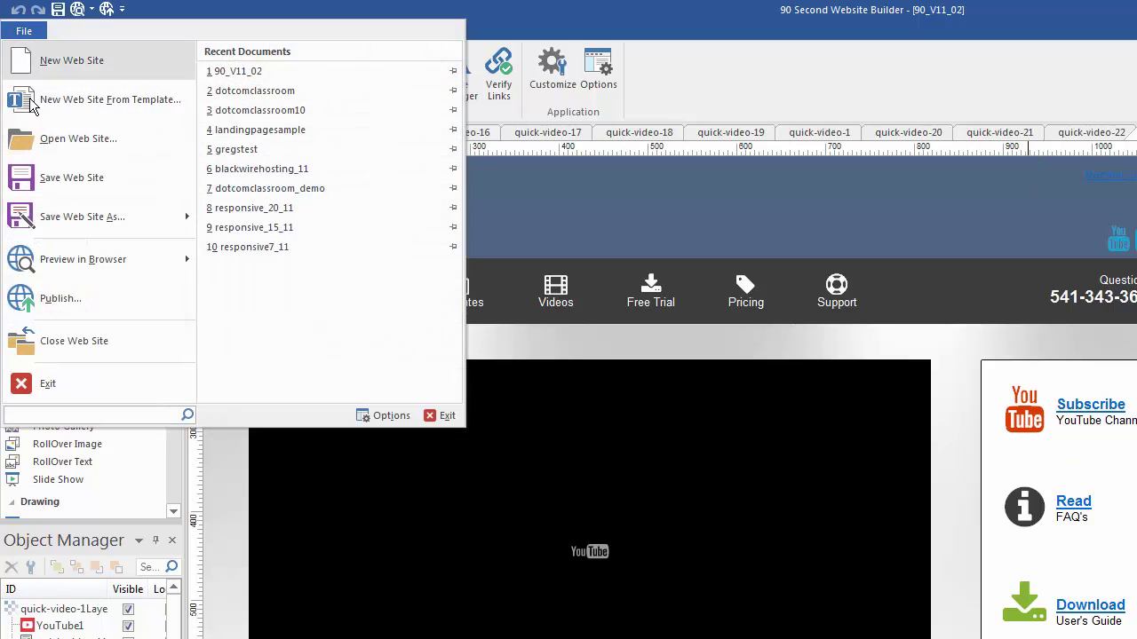
click(49, 386)
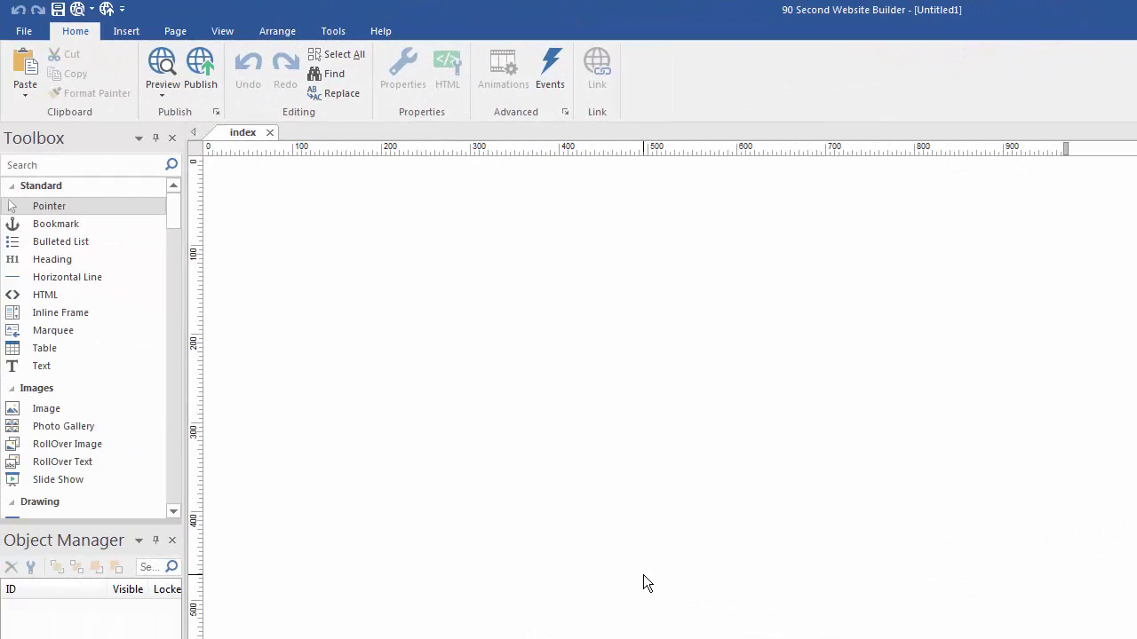
click(24, 34)
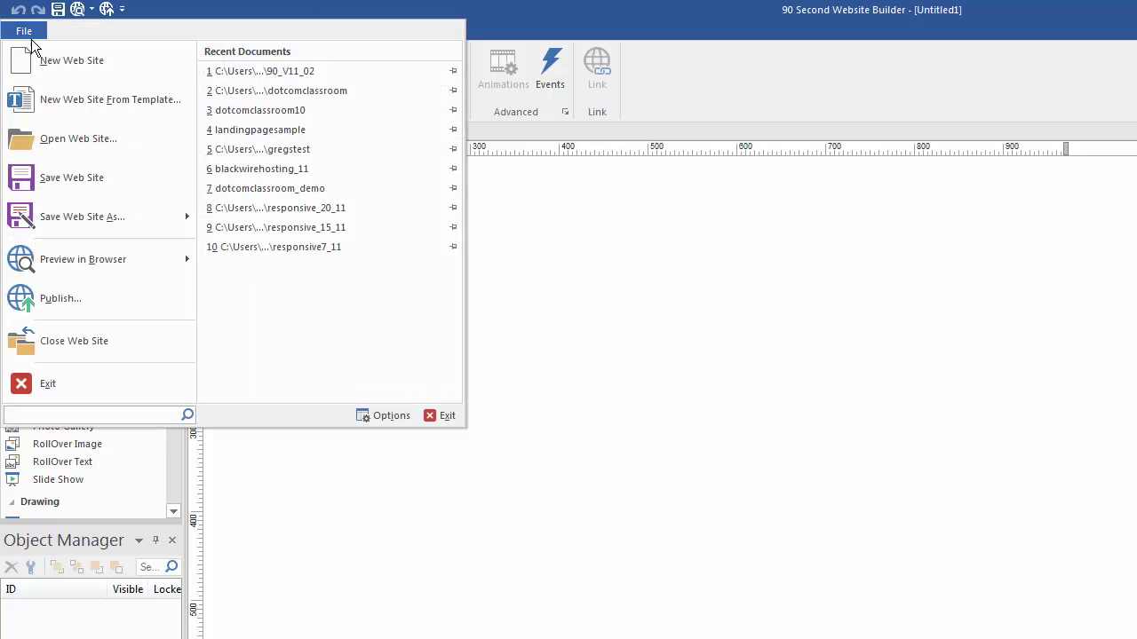
click(290, 71)
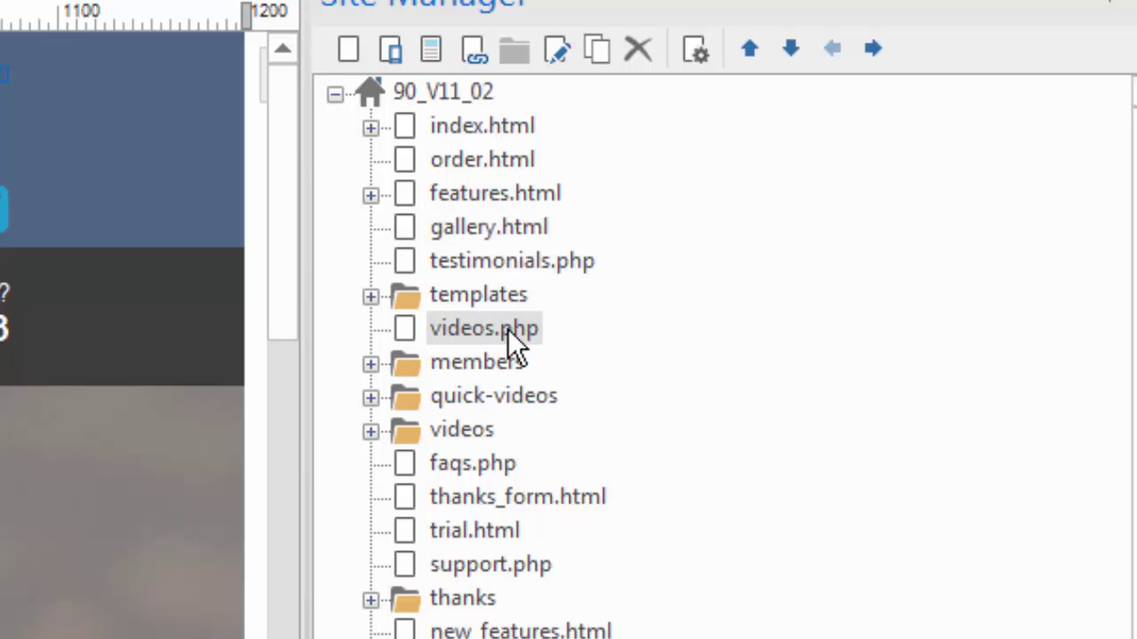
Examine the site's folders, including the pages stored inside the templates folder.
click(475, 329)
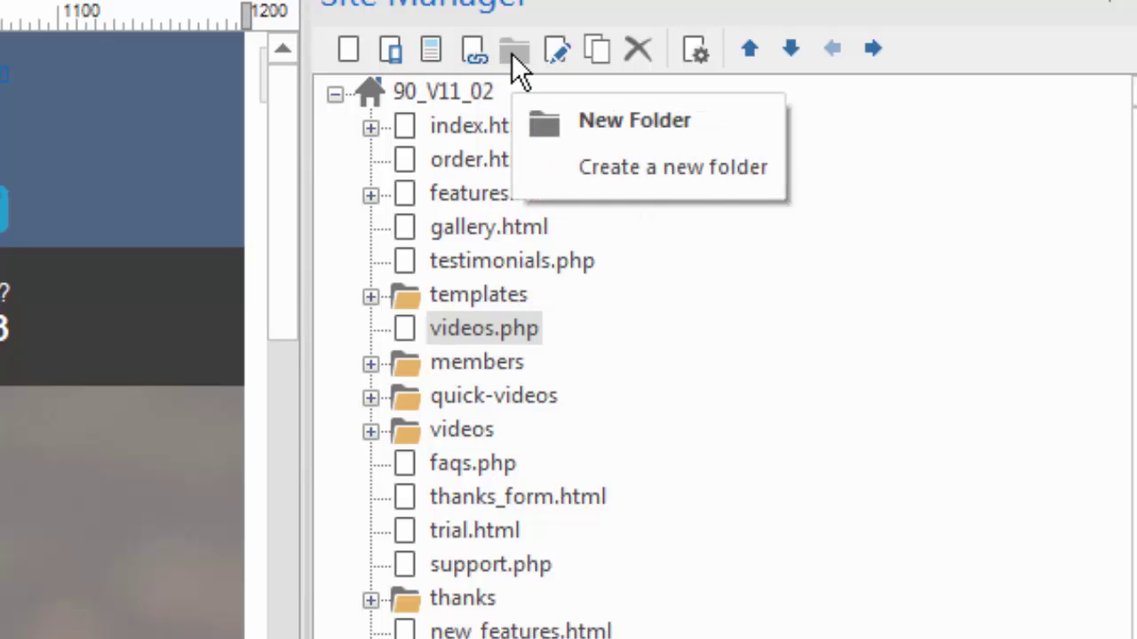
click(415, 294)
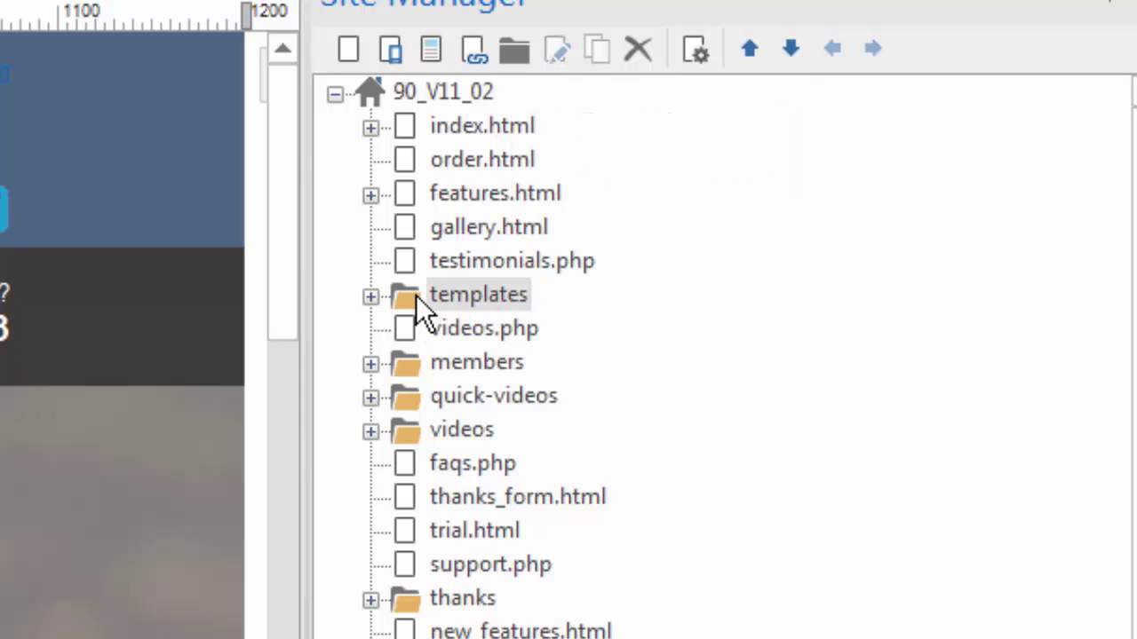
click(408, 367)
click(404, 401)
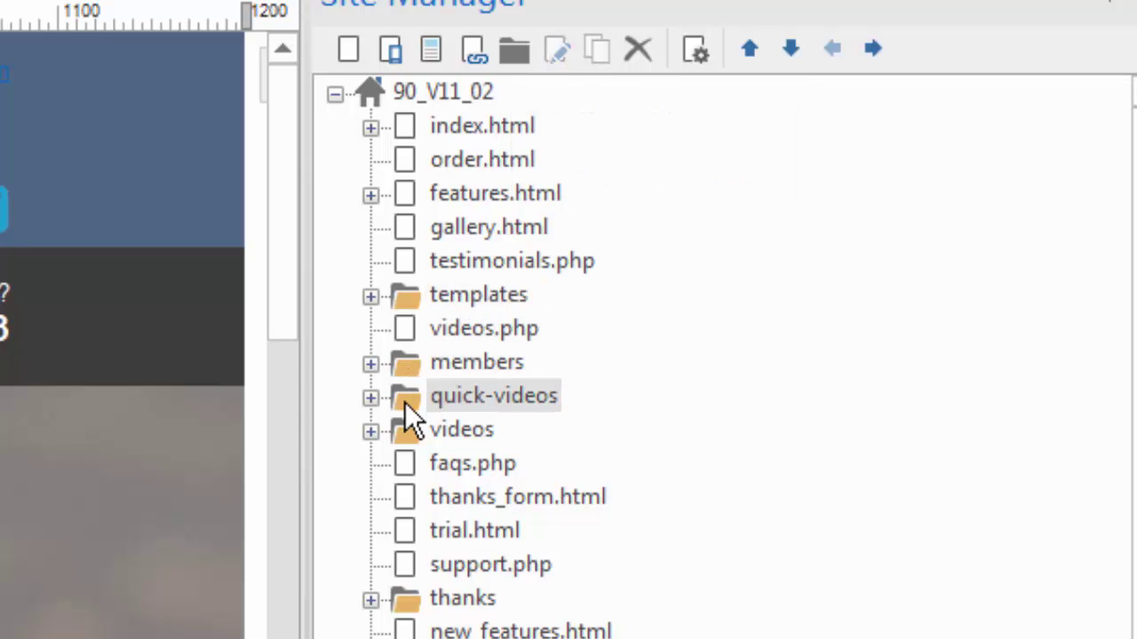
click(405, 432)
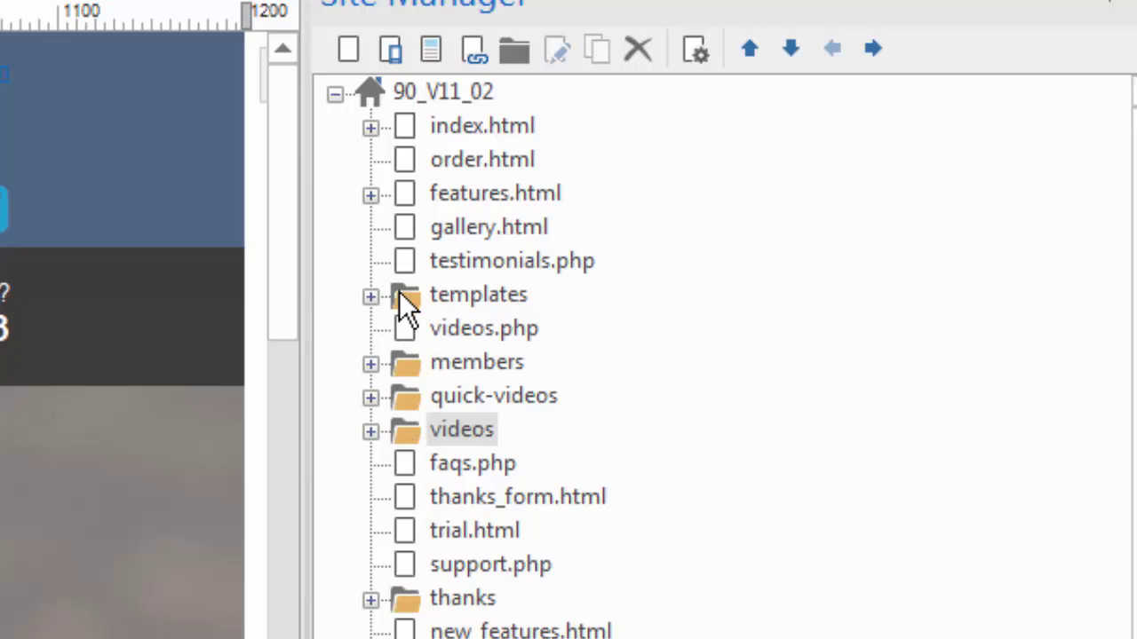
click(371, 297)
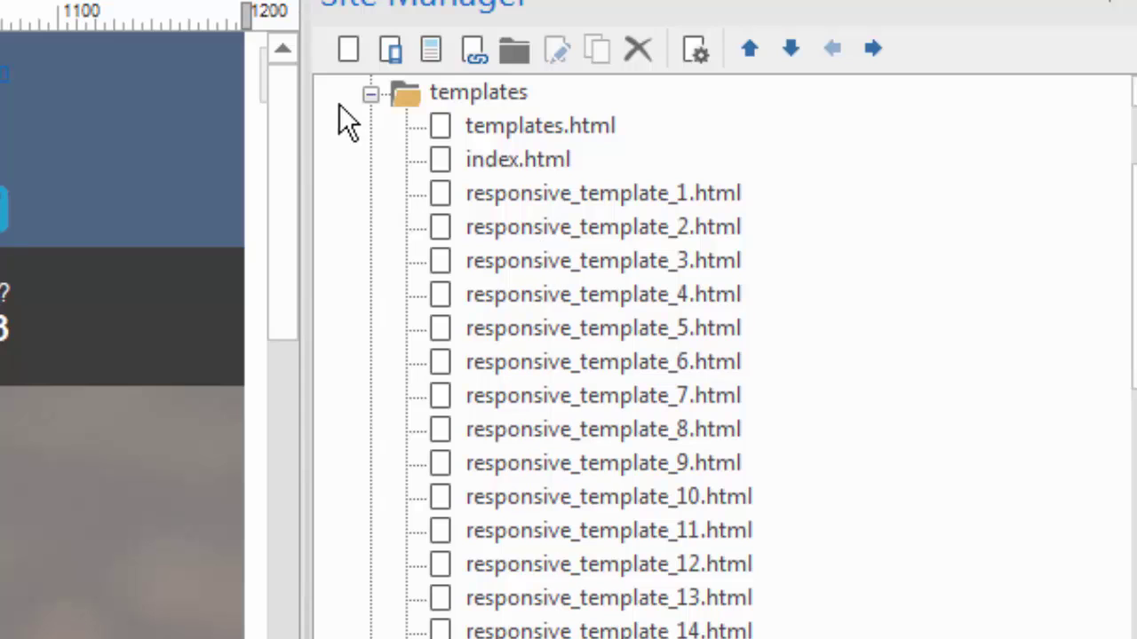
click(370, 95)
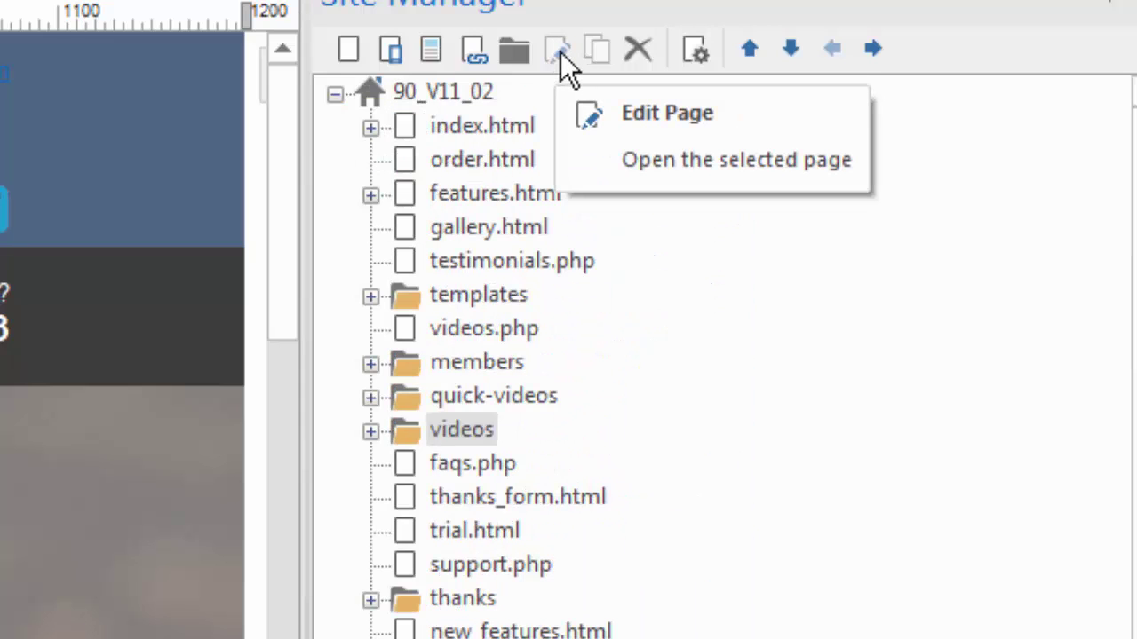
Look through the site structure starting from index.html, including the pages inside the videos folder.
click(400, 124)
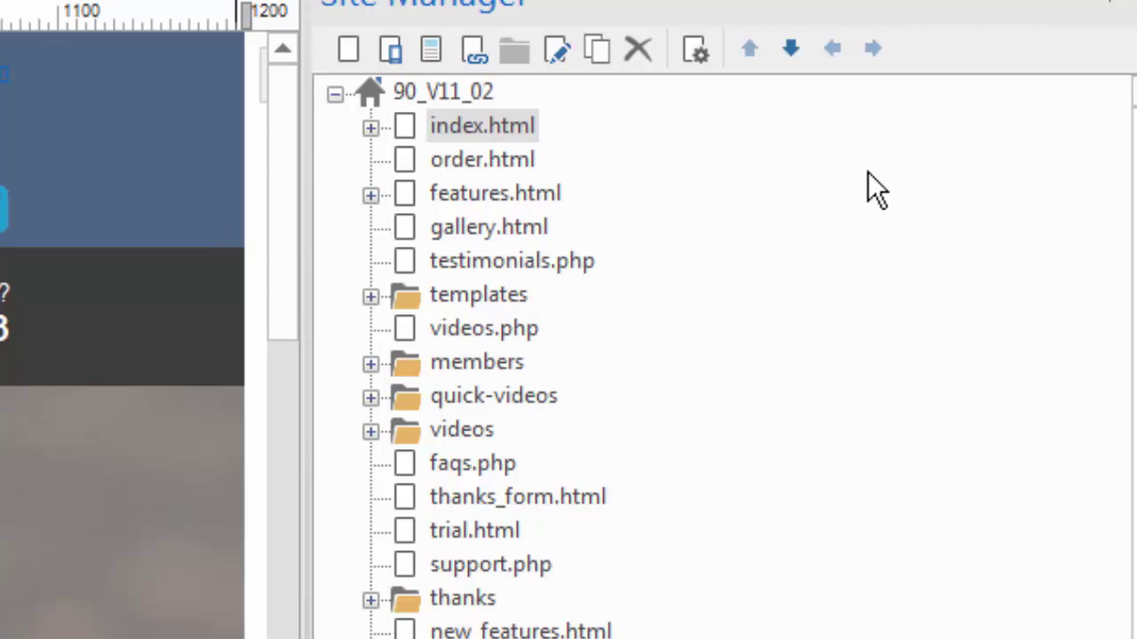
scroll(725, 356, down, 1)
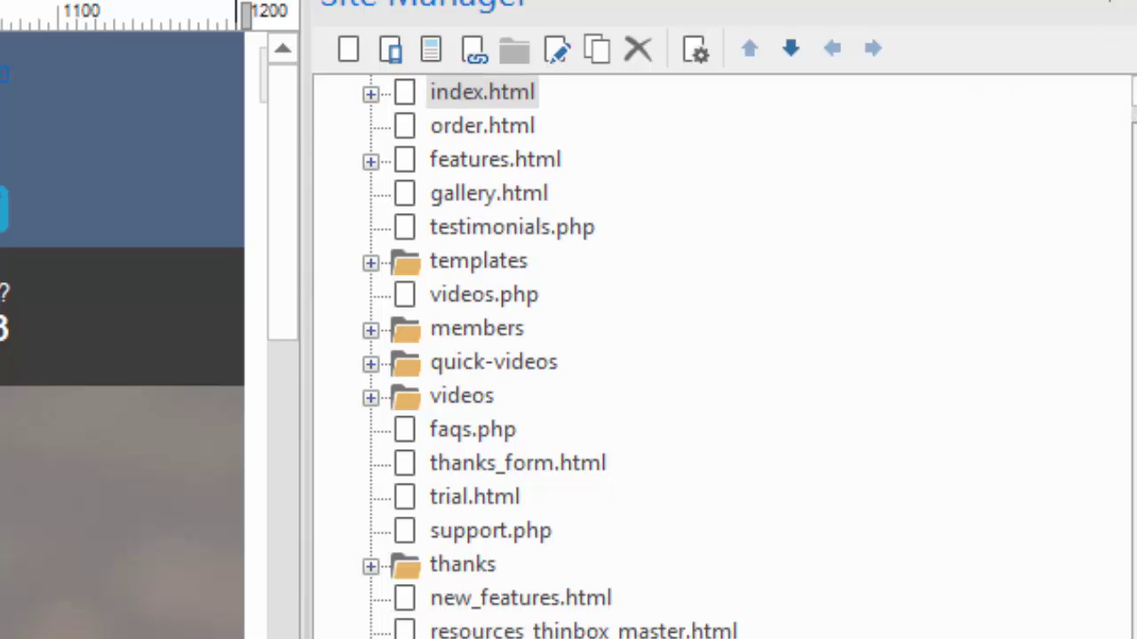
scroll(725, 356, down, 1)
scroll(391, 297, down, 3)
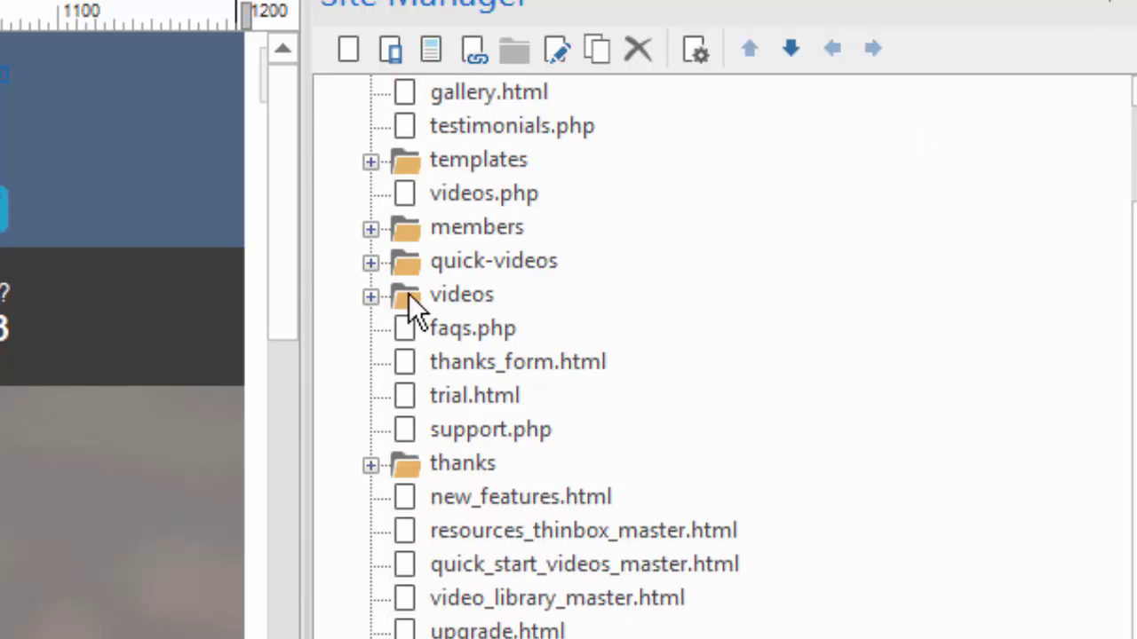
scroll(369, 290, down, 1)
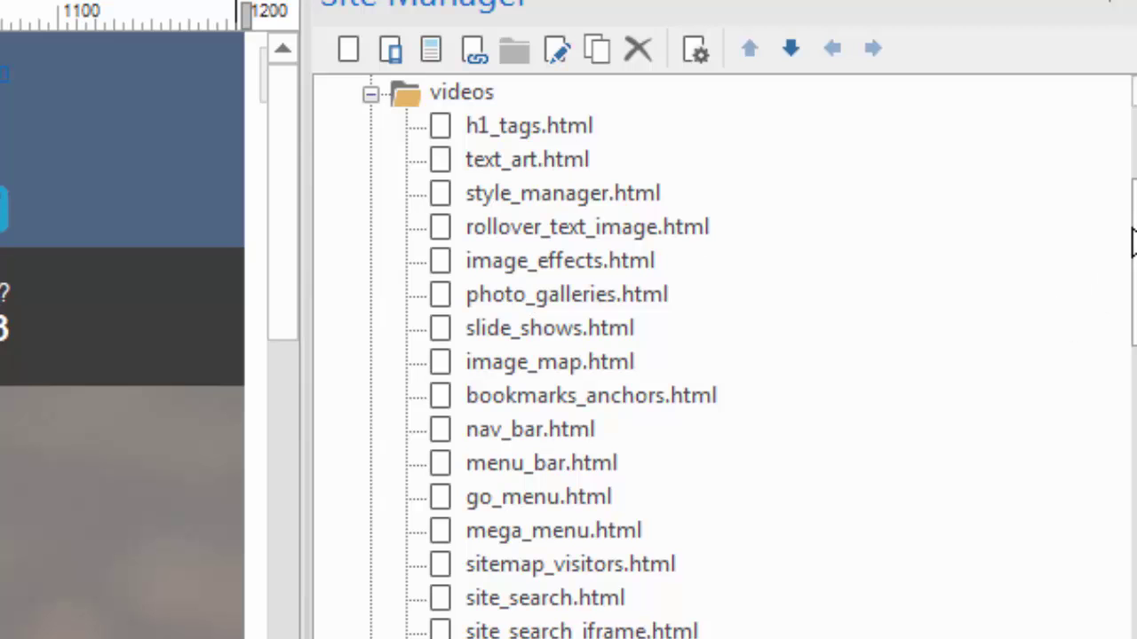
scroll(725, 355, down, 5)
scroll(725, 355, down, 8)
scroll(725, 355, up, 15)
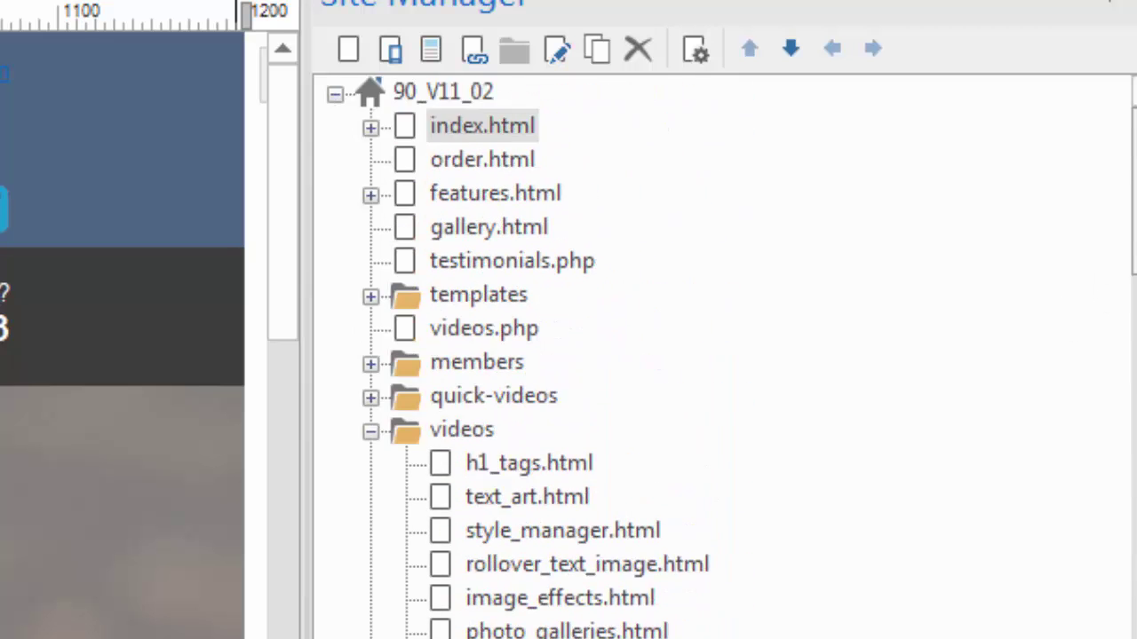
Open the text_art and style_manager pages from the videos folder for editing and collapse the folder.
scroll(724, 356, down, 3)
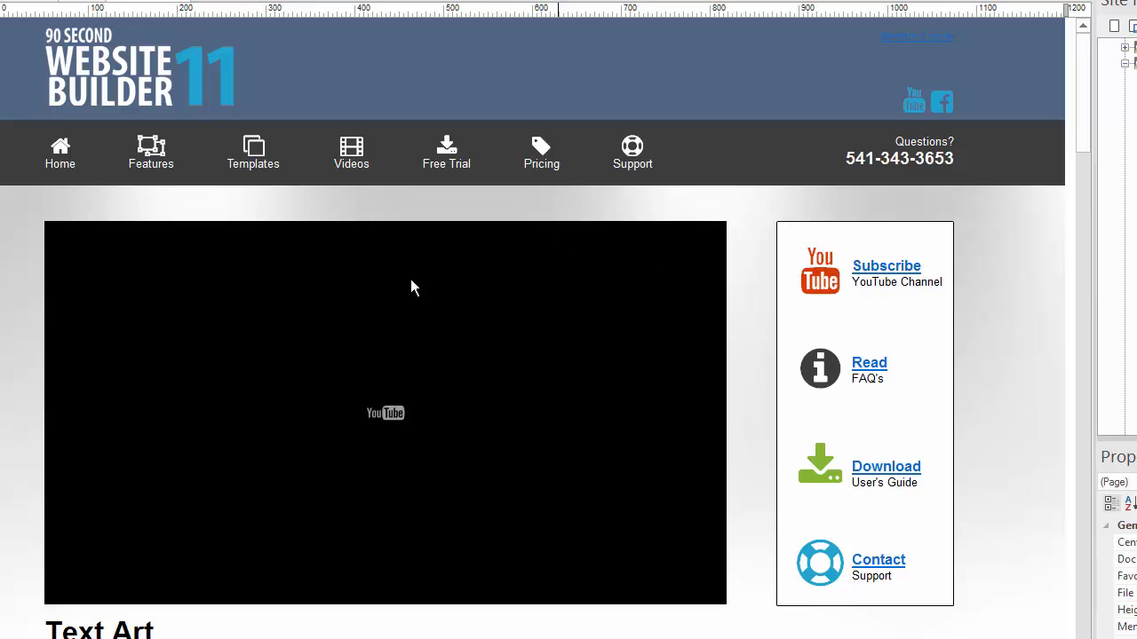
click(97, 620)
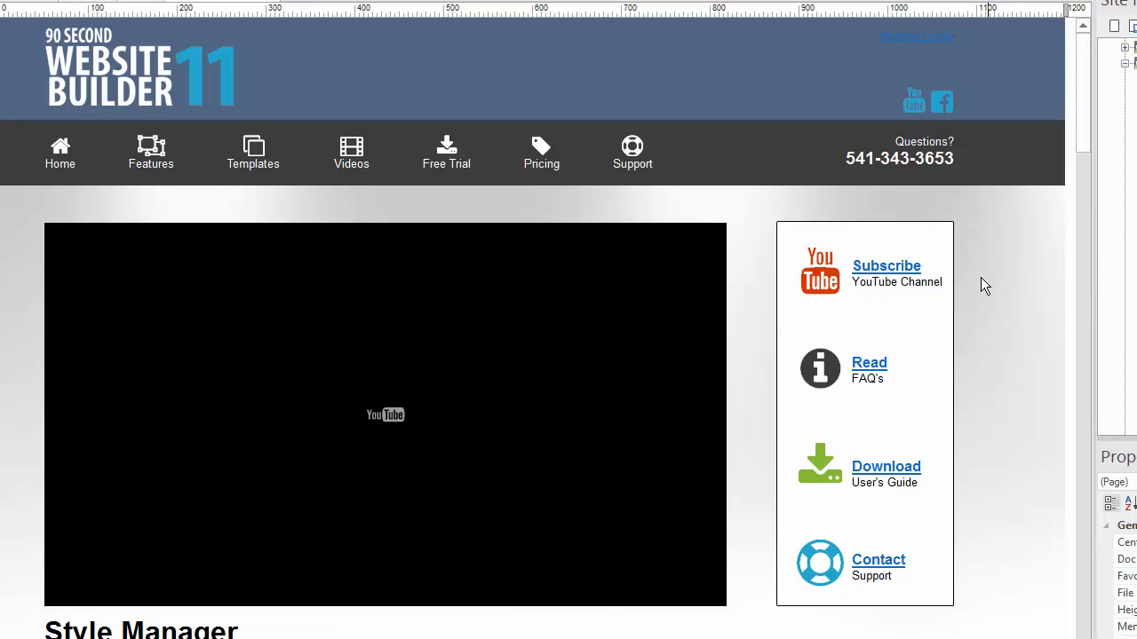
click(1125, 64)
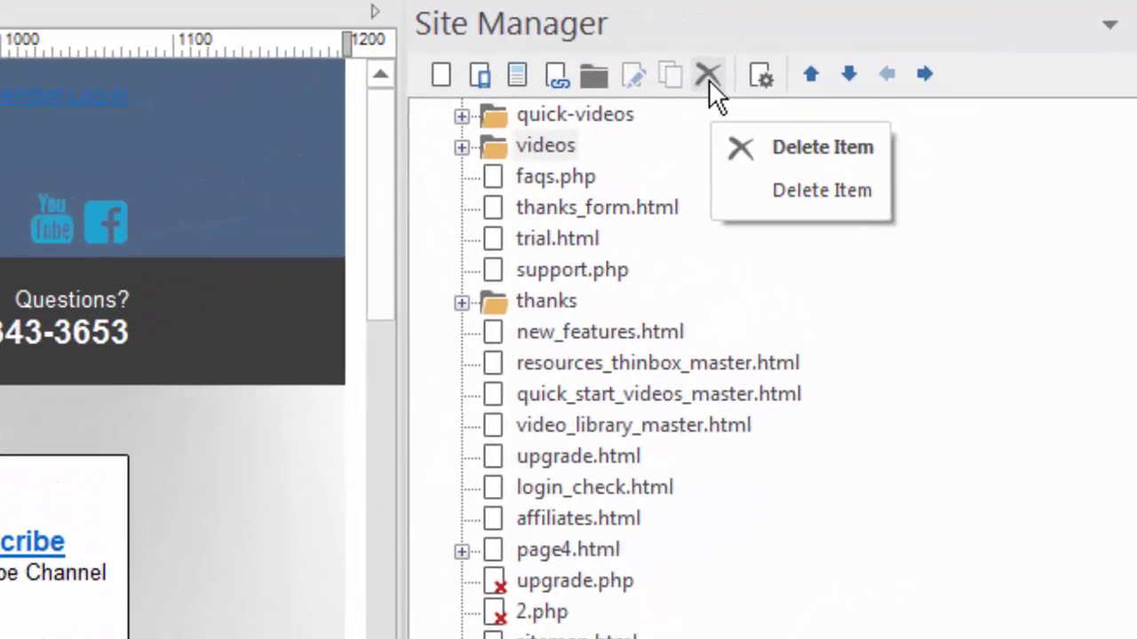
Examine the page commands offered for index.html in the site tree and on the open page itself.
click(427, 192)
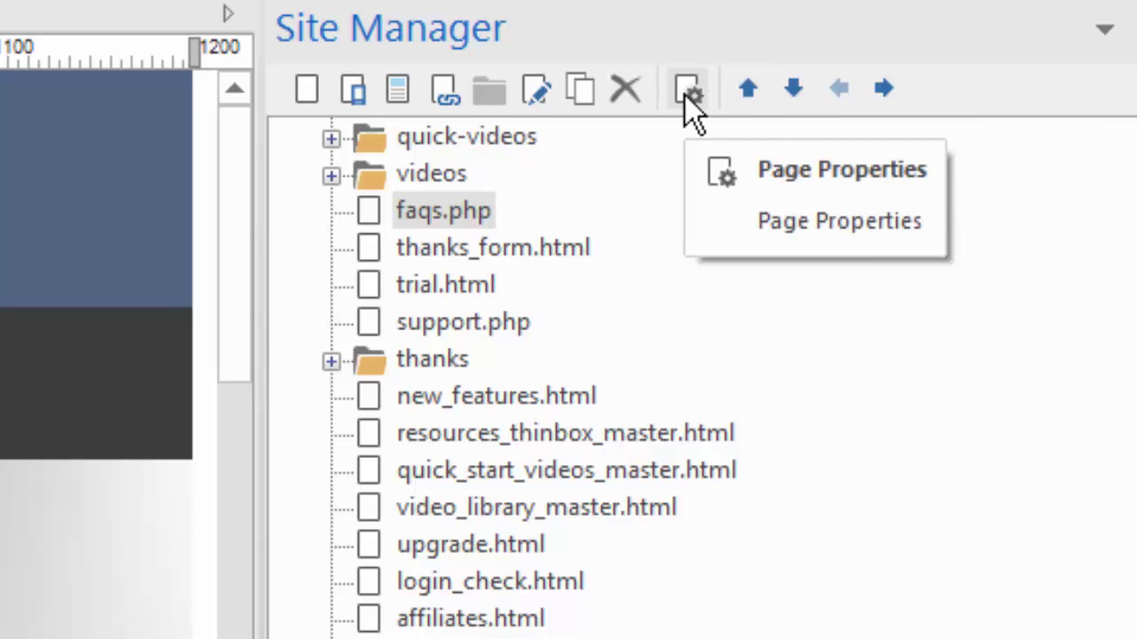
scroll(568, 373, up, 3)
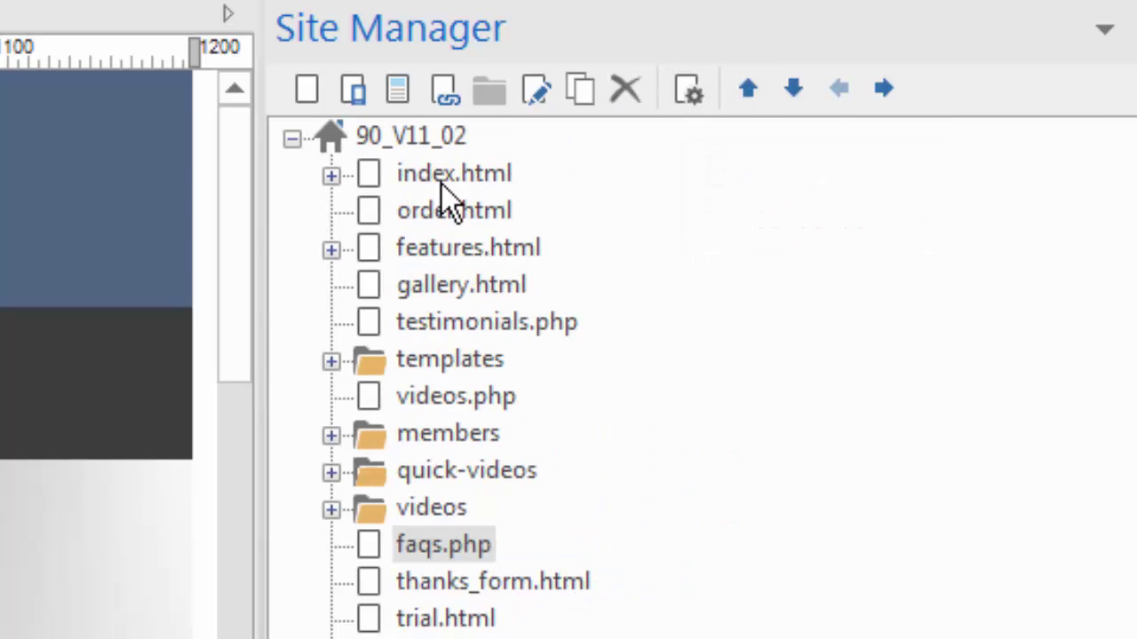
click(369, 175)
right_click(369, 175)
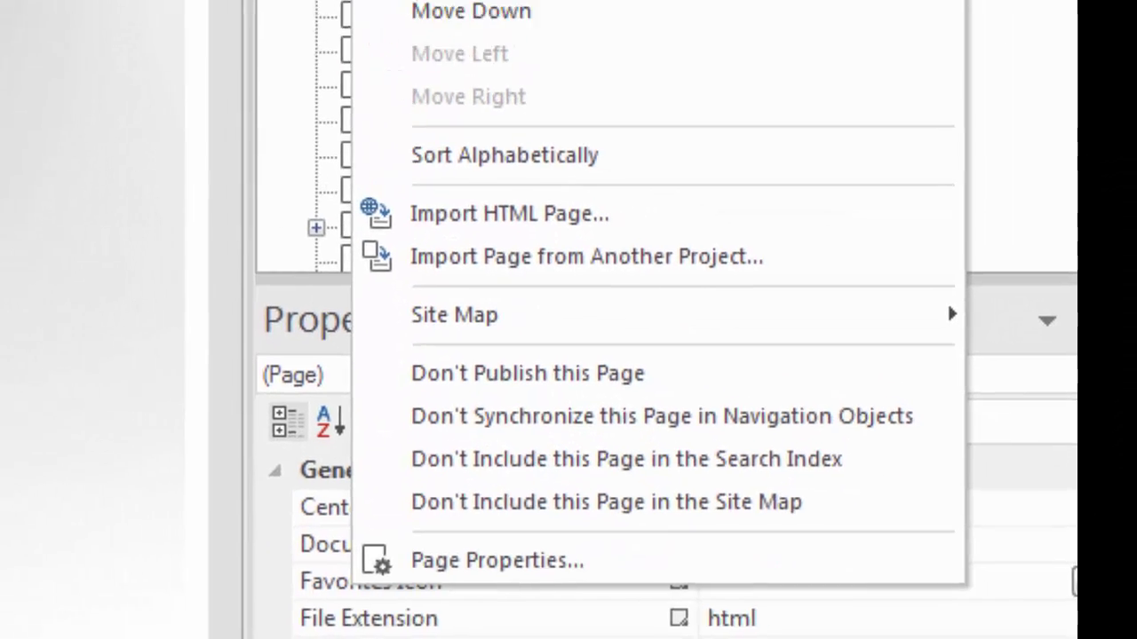
key(Escape)
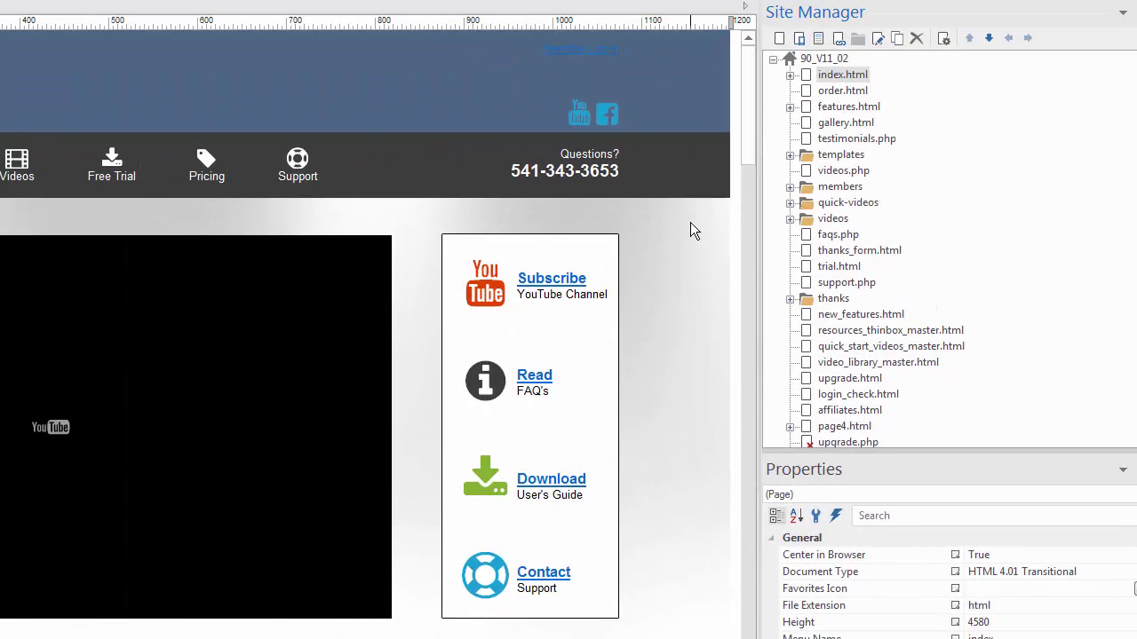
right_click(735, 201)
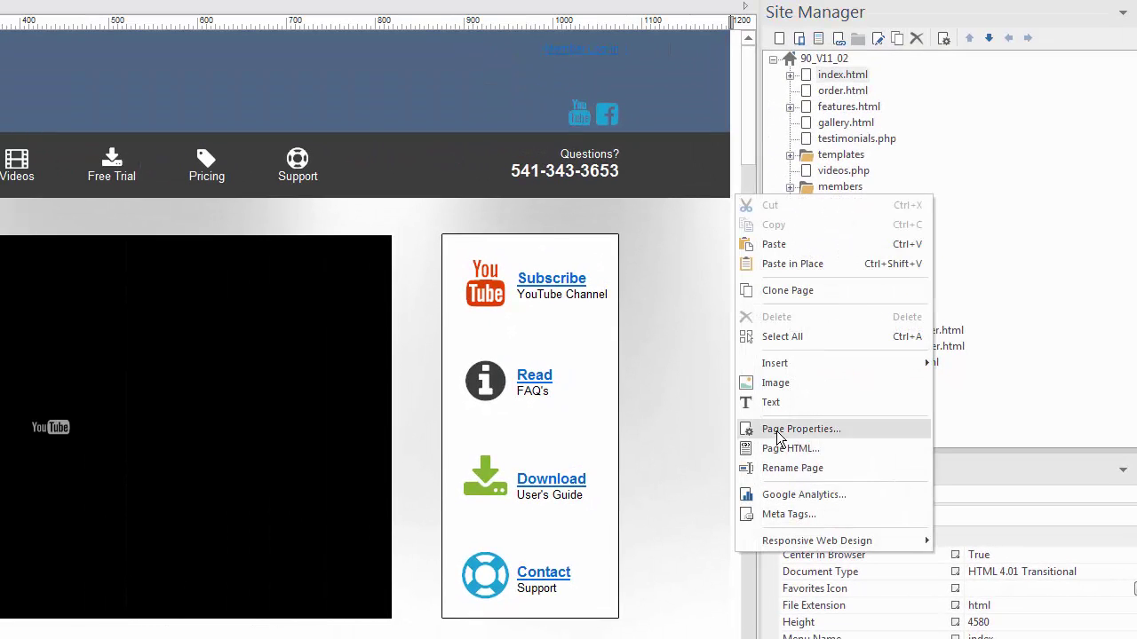
key(Escape)
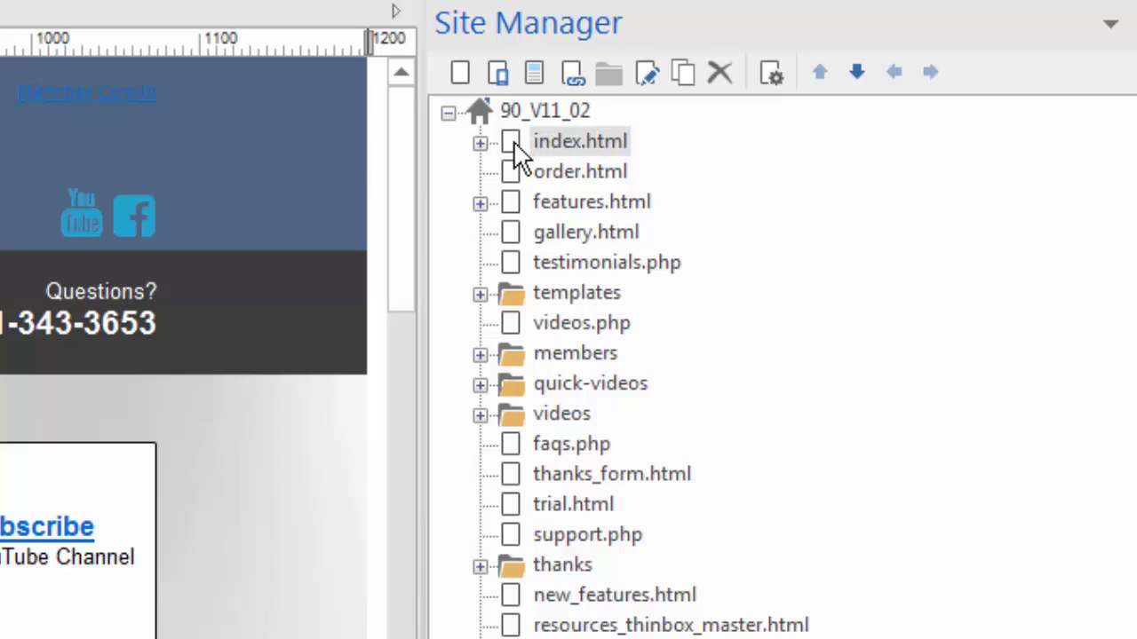
View the General page properties of index.html and close them without changes.
click(777, 71)
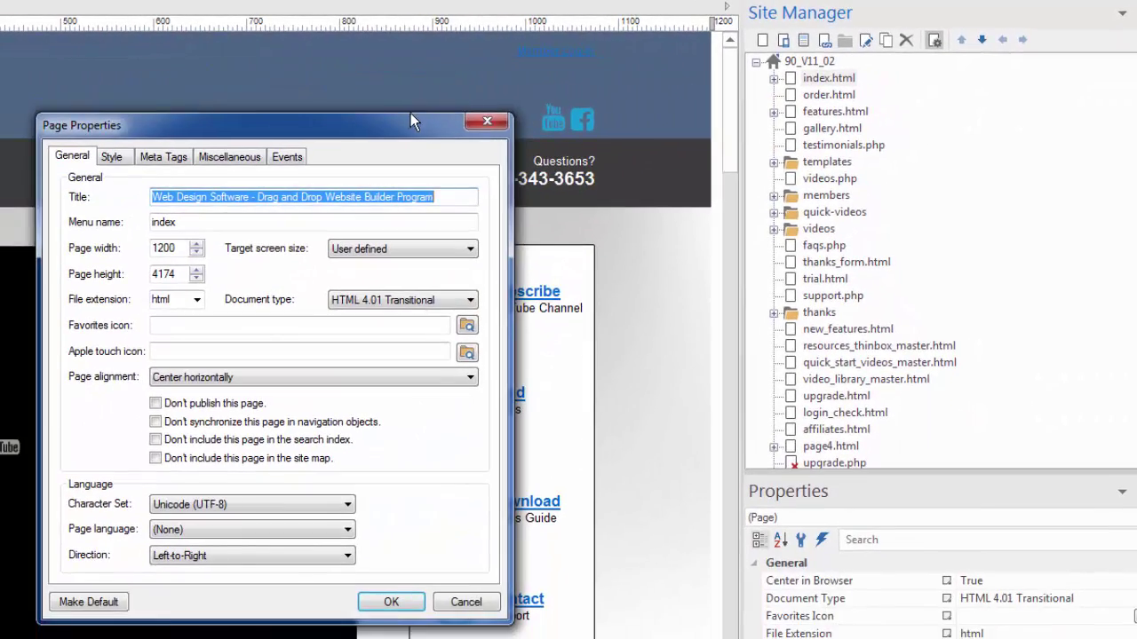
drag(411, 113, 470, 73)
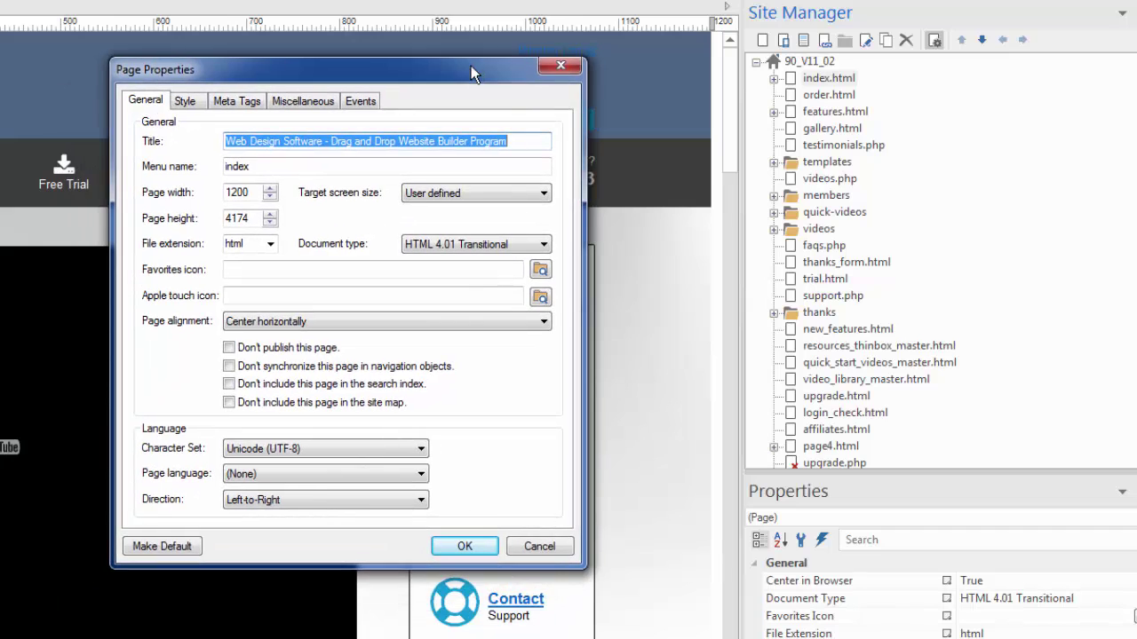
click(562, 69)
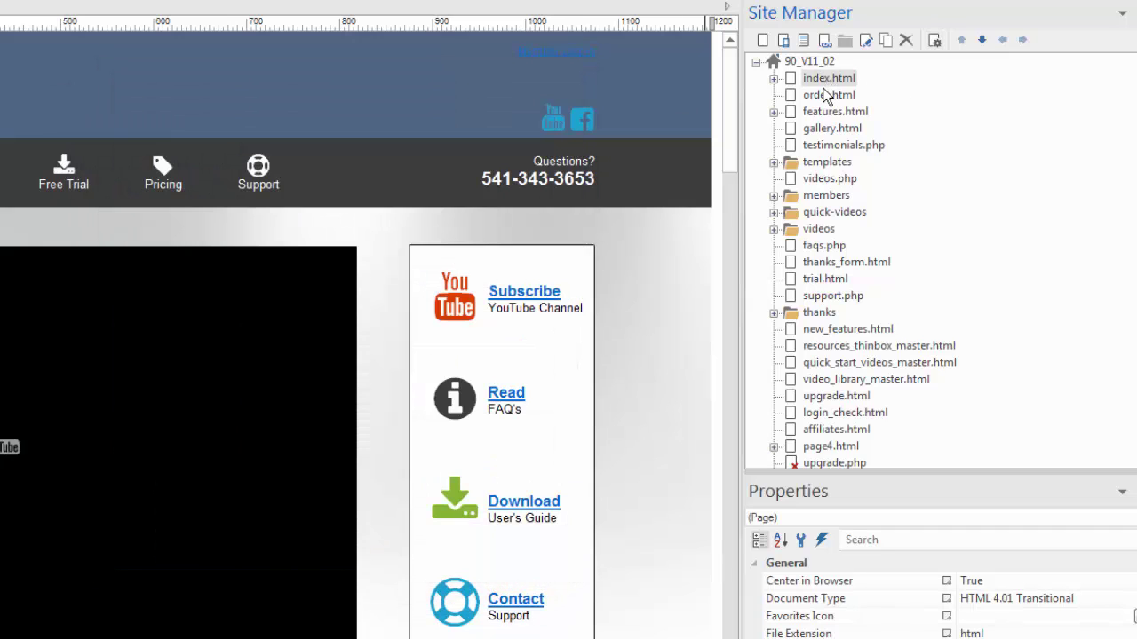
Select testimonials.php and index.html, step through the pages to gallery.html, and look over the rest of the site tree.
click(826, 147)
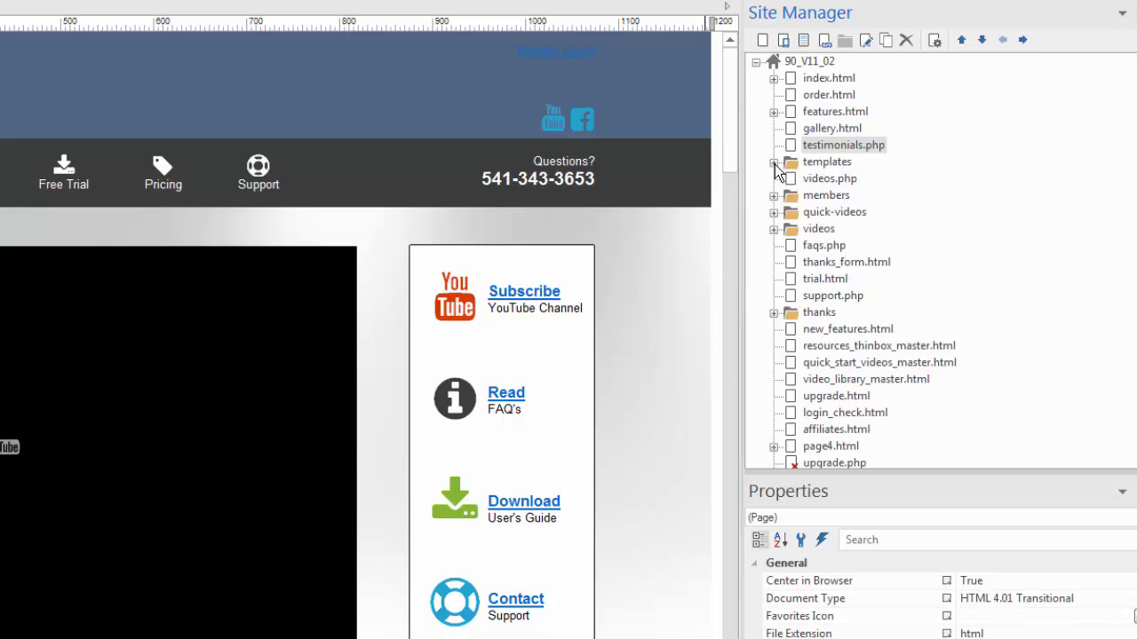
click(791, 81)
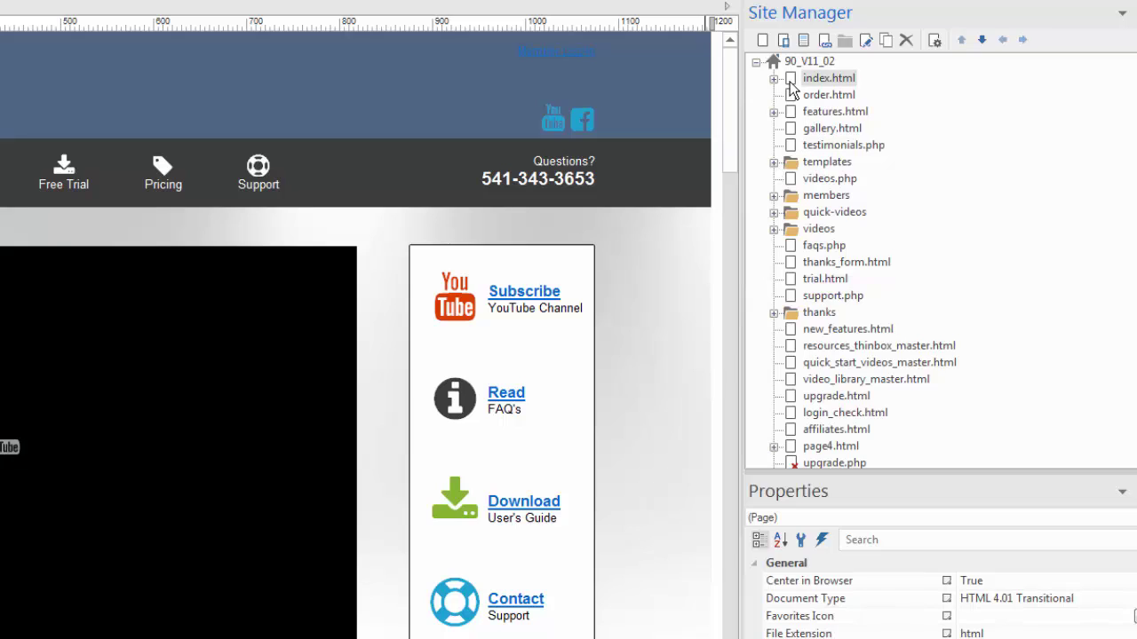
key(Down)
key(Down)
key(Down)
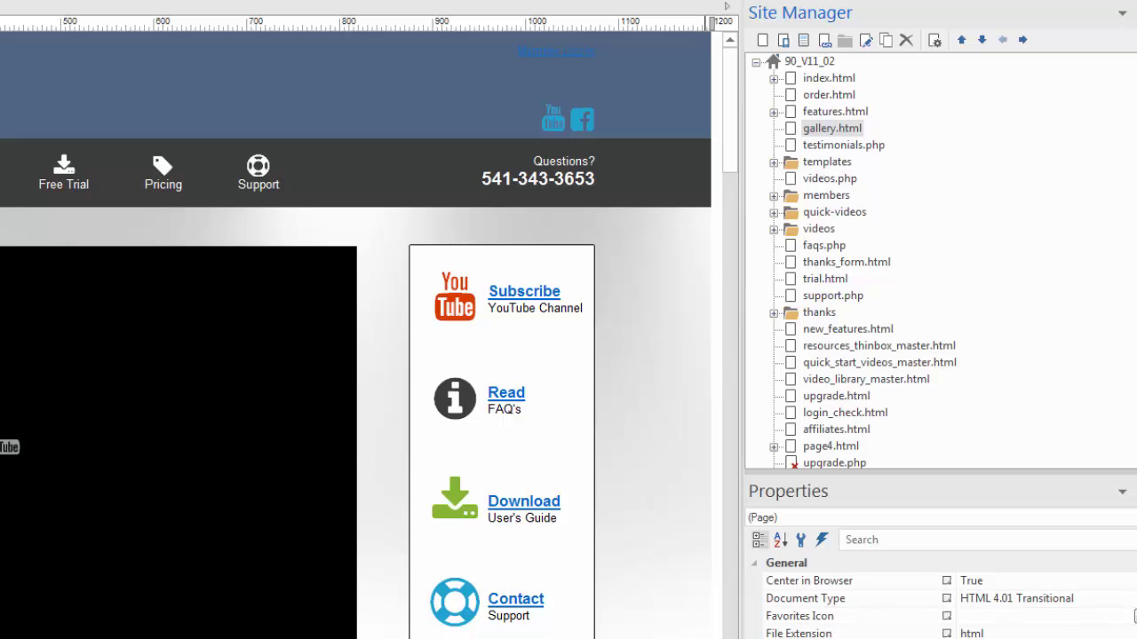
scroll(1126, 106, down, 3)
scroll(1126, 107, up, 3)
Open the name of index.html for renaming and select only the part before the extension.
right_click(793, 84)
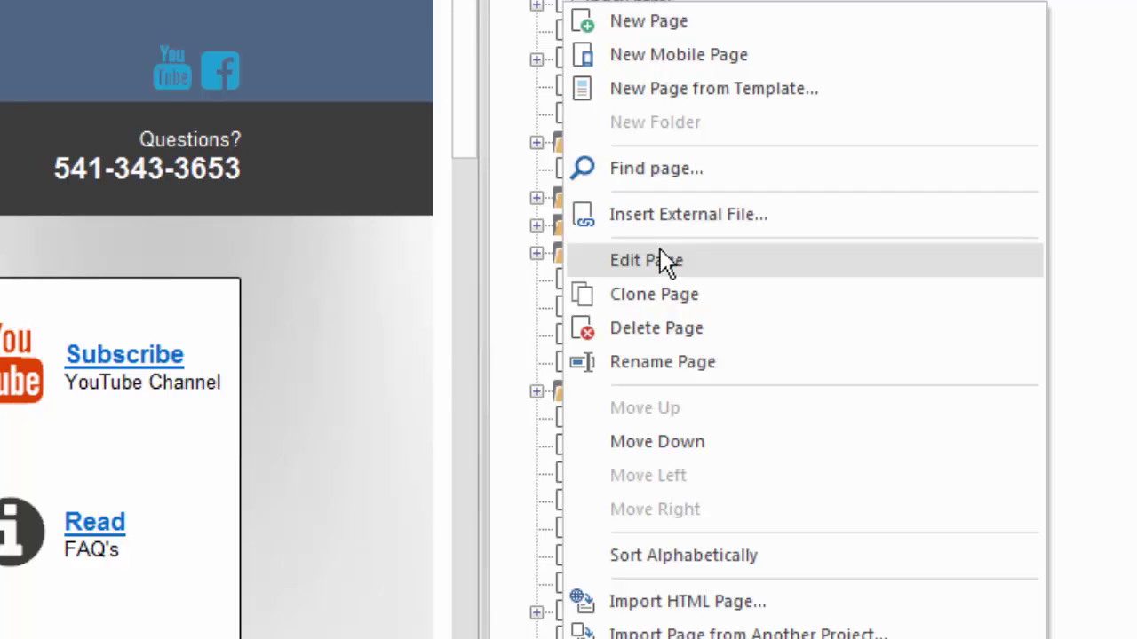
click(645, 363)
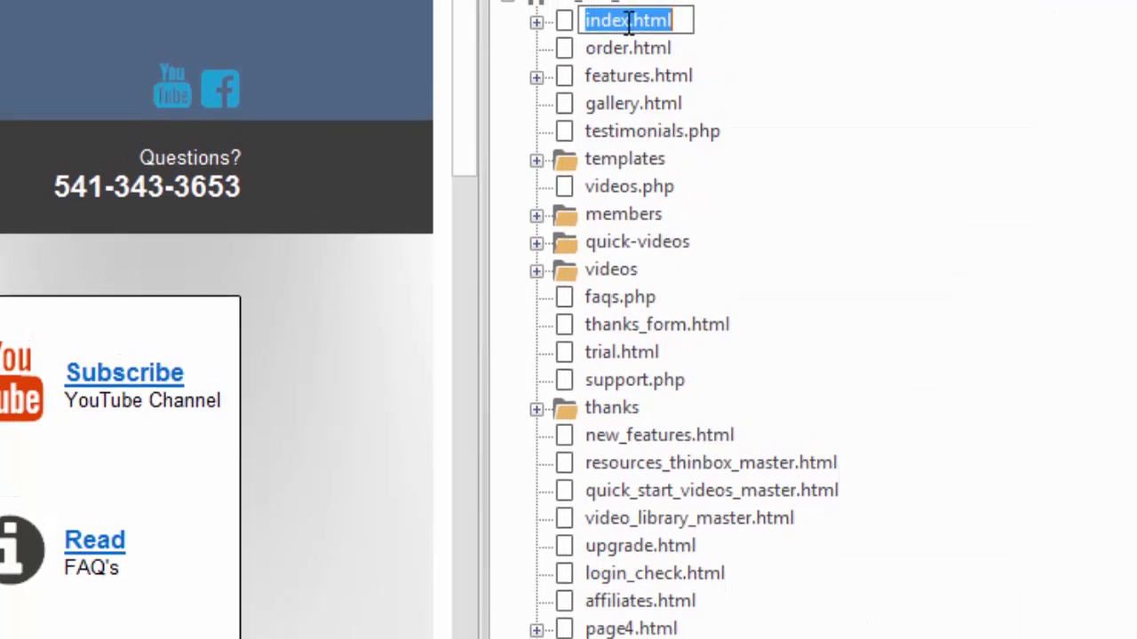
key(Right)
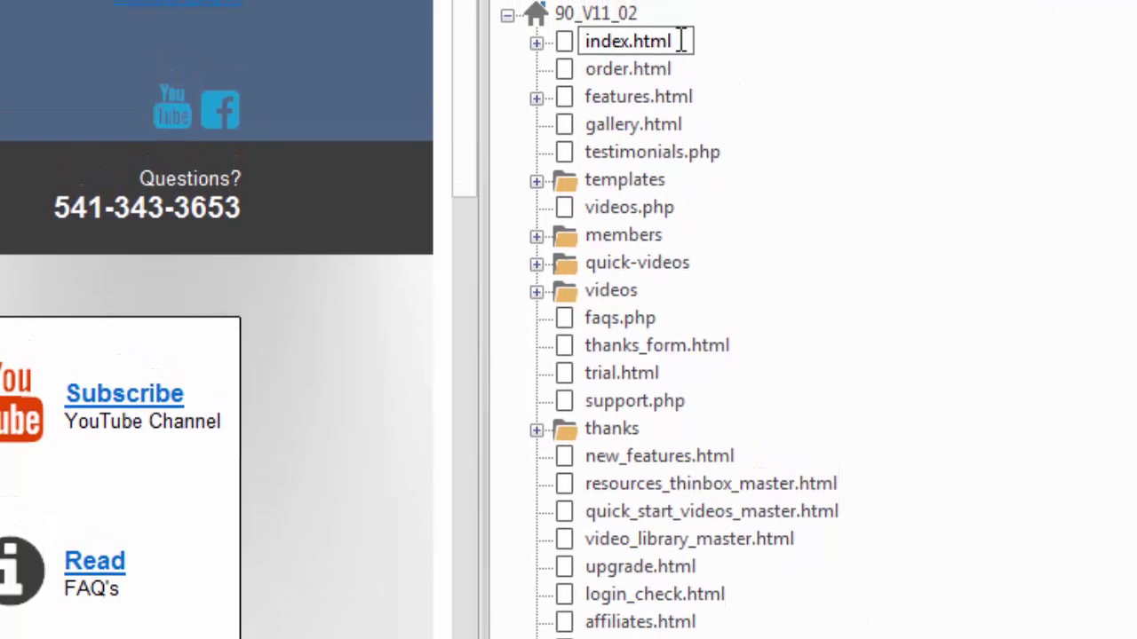
drag(629, 41, 518, 39)
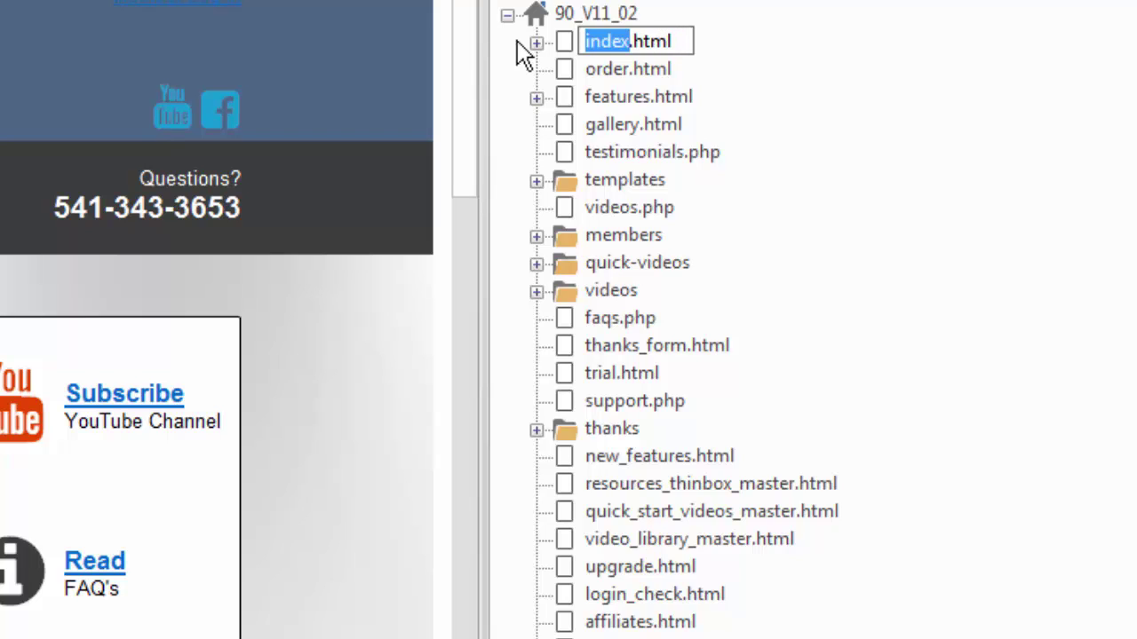
click(829, 114)
Examine the import, site map priority and publishing options for index.html, and look at the pages marked as unpublished.
right_click(569, 47)
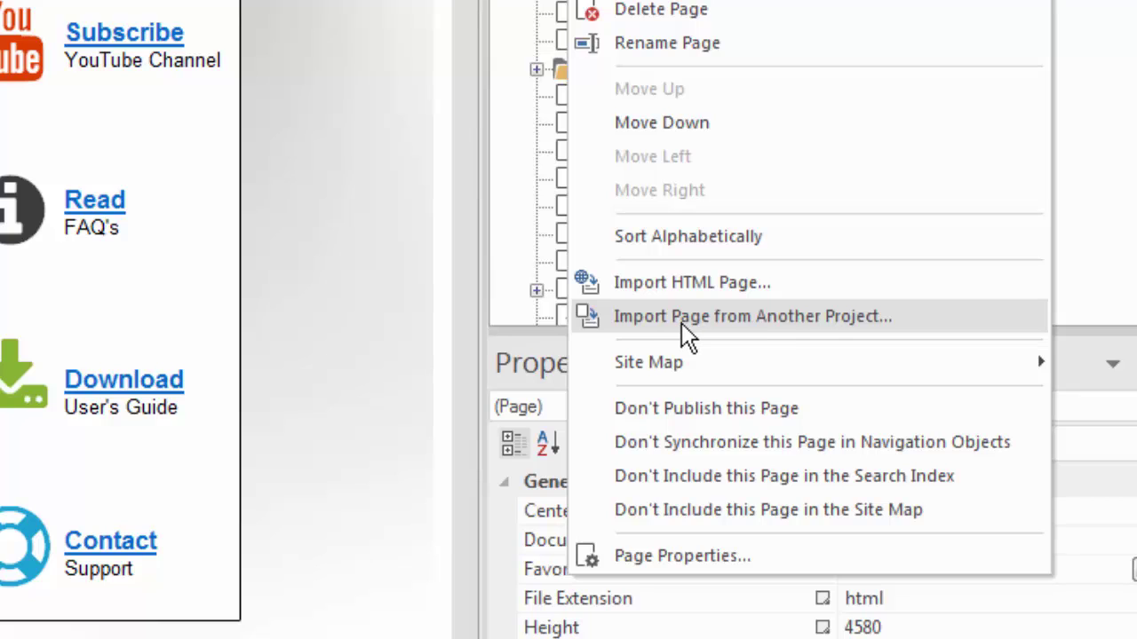
mouse_move(668, 378)
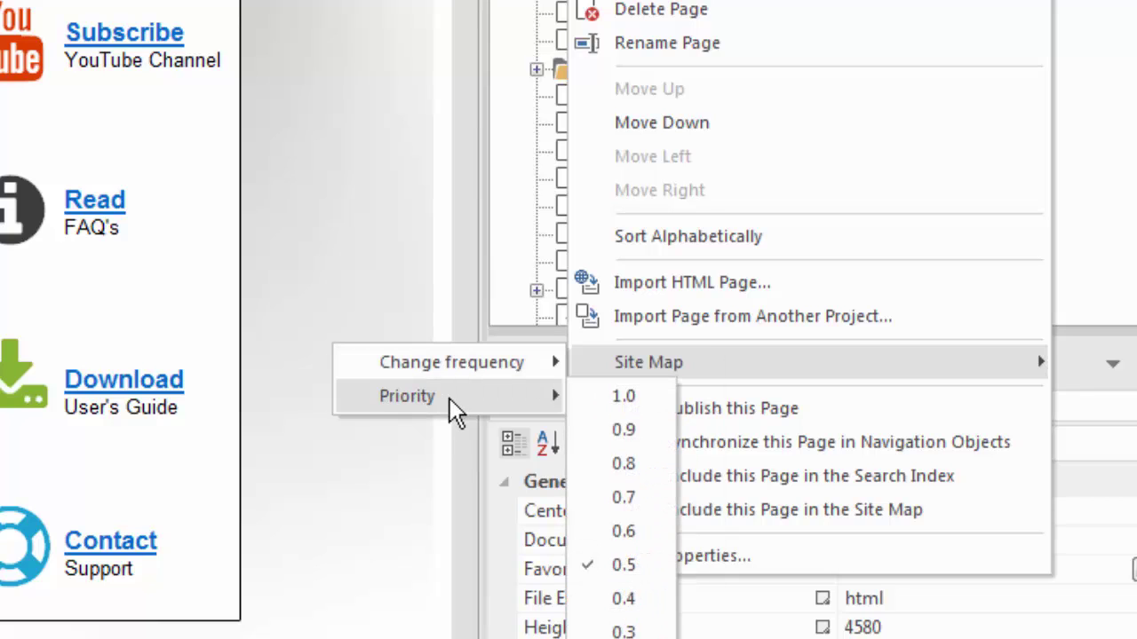
mouse_move(461, 380)
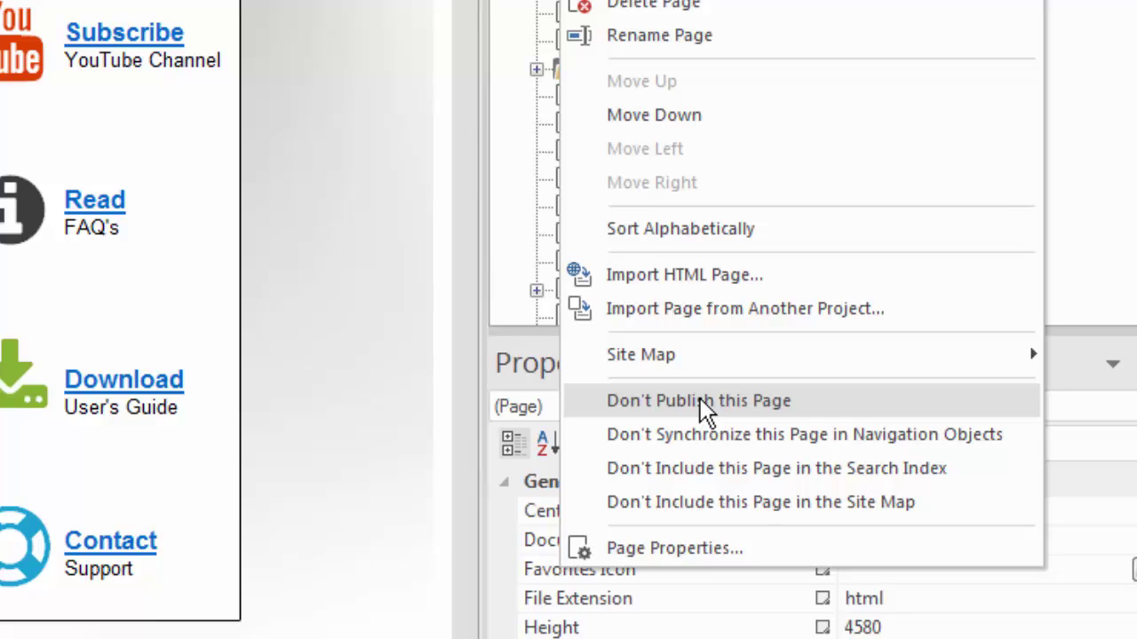
click(1091, 173)
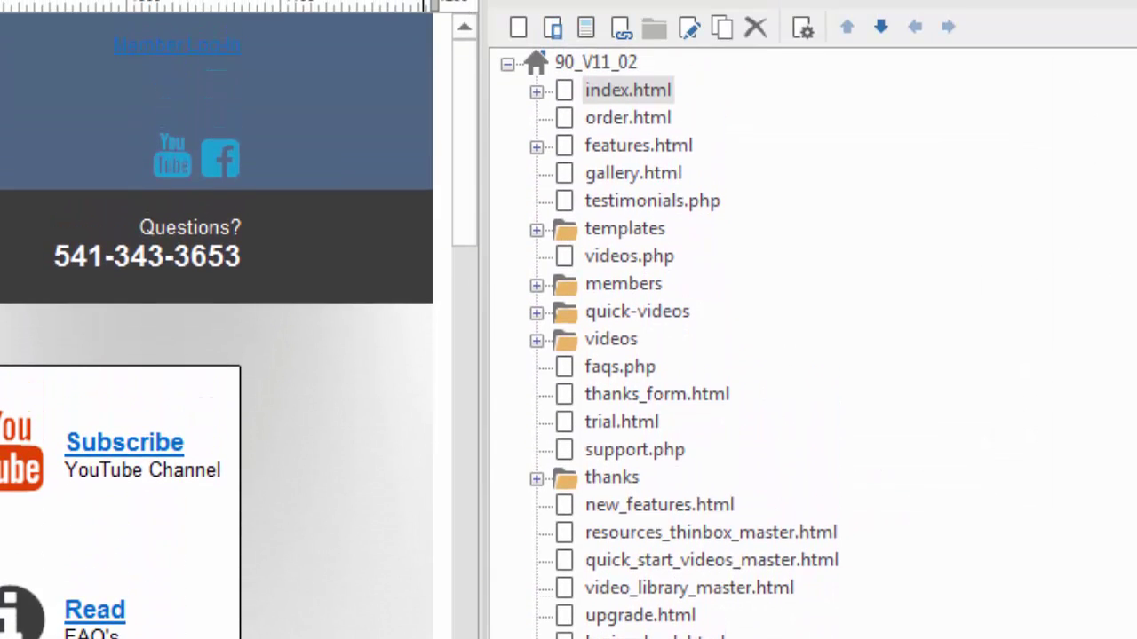
scroll(685, 346, down, 3)
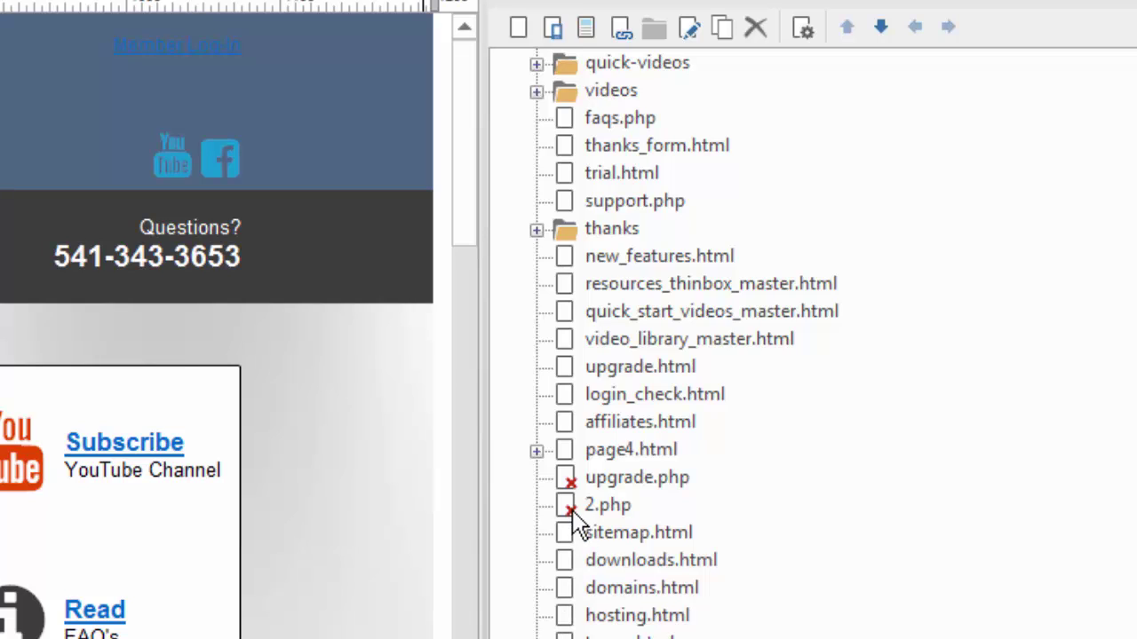
scroll(558, 457, up, 3)
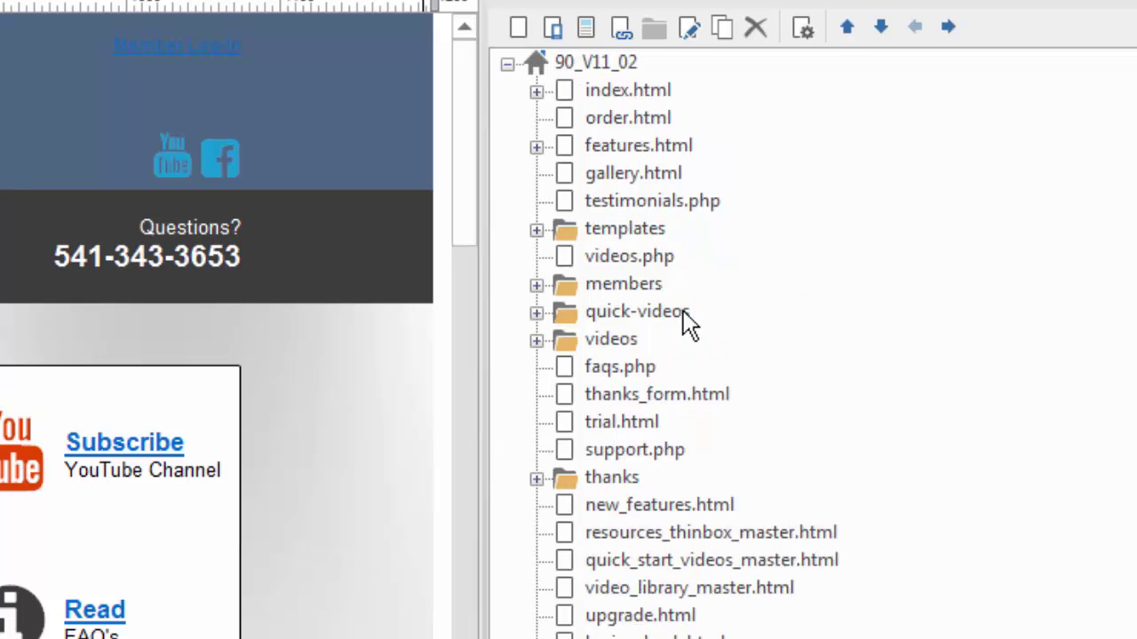
Review the full set of page commands for index.html, from New Page to Page Properties.
right_click(567, 100)
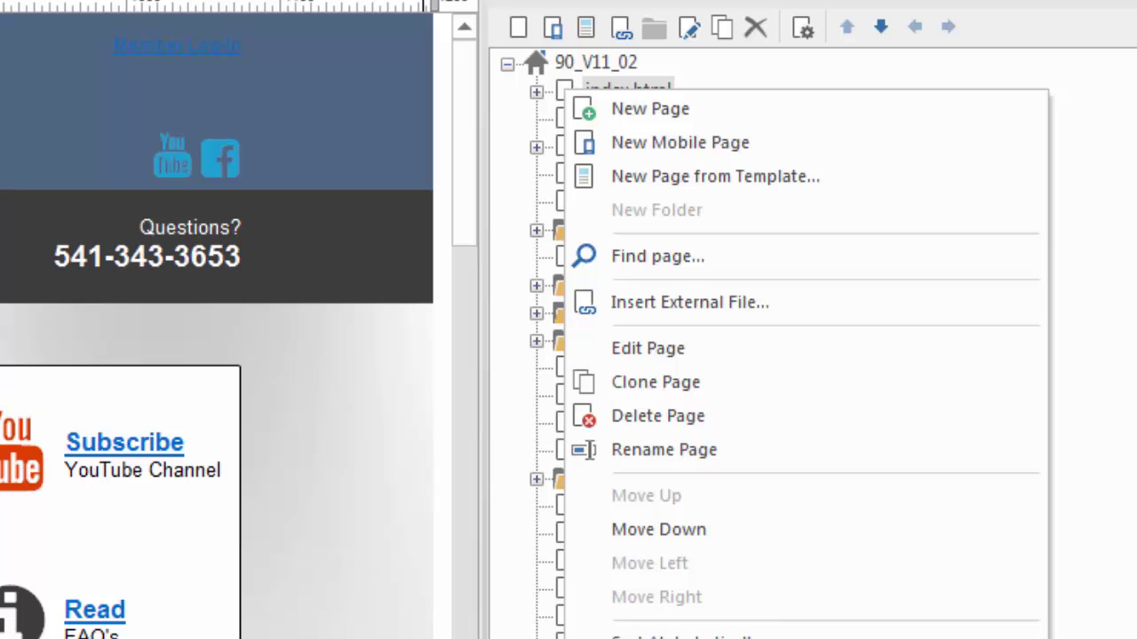
key(Escape)
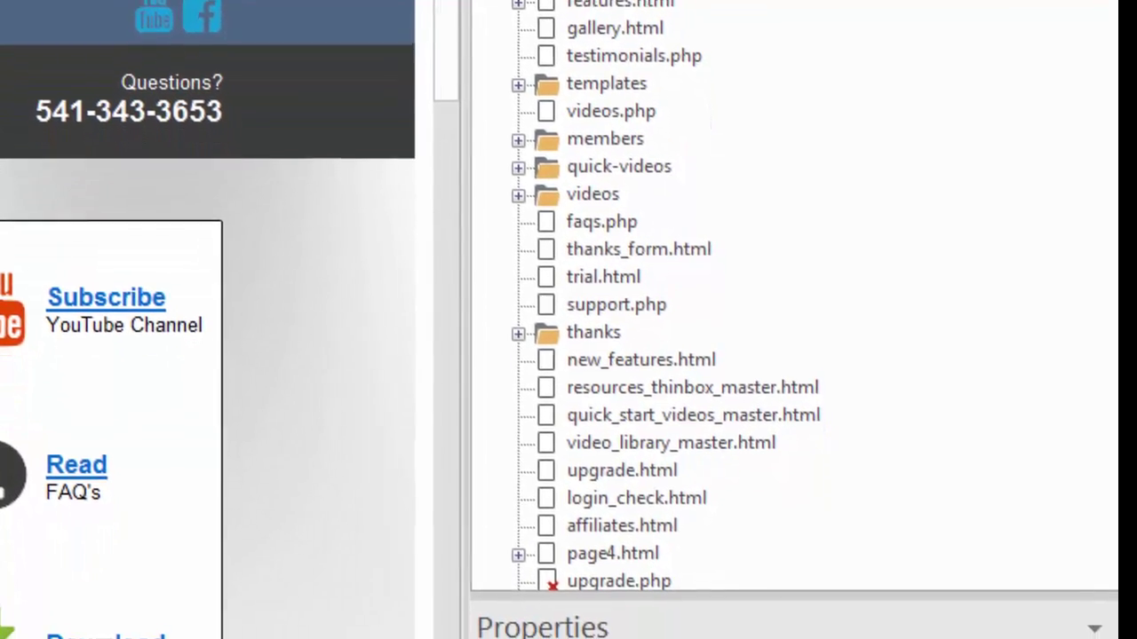
right_click(524, 3)
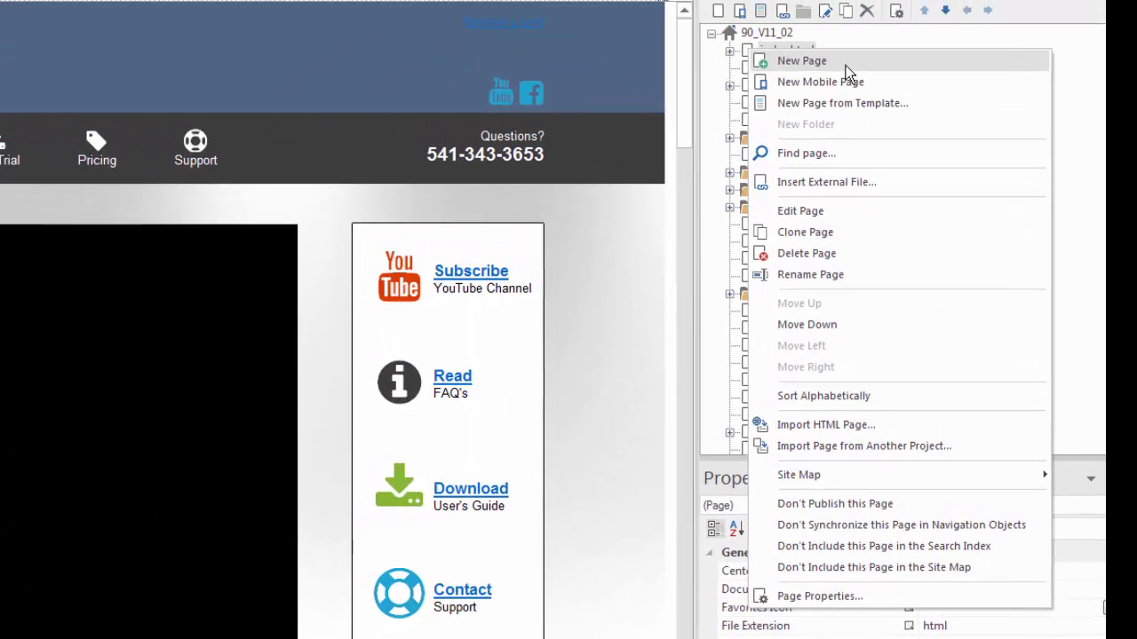
key(Escape)
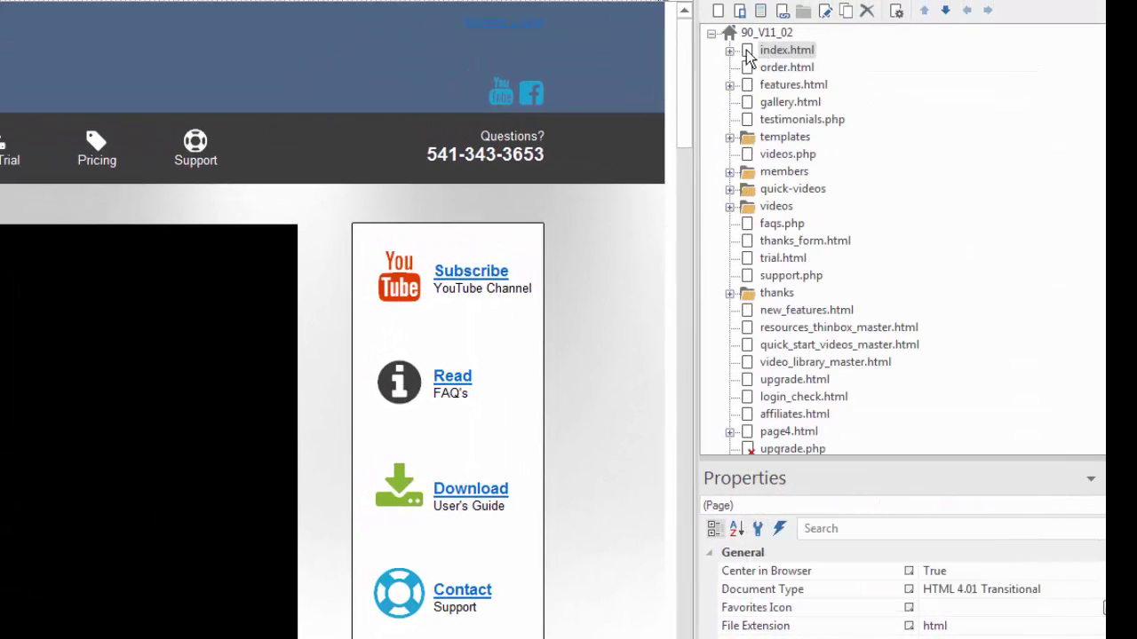